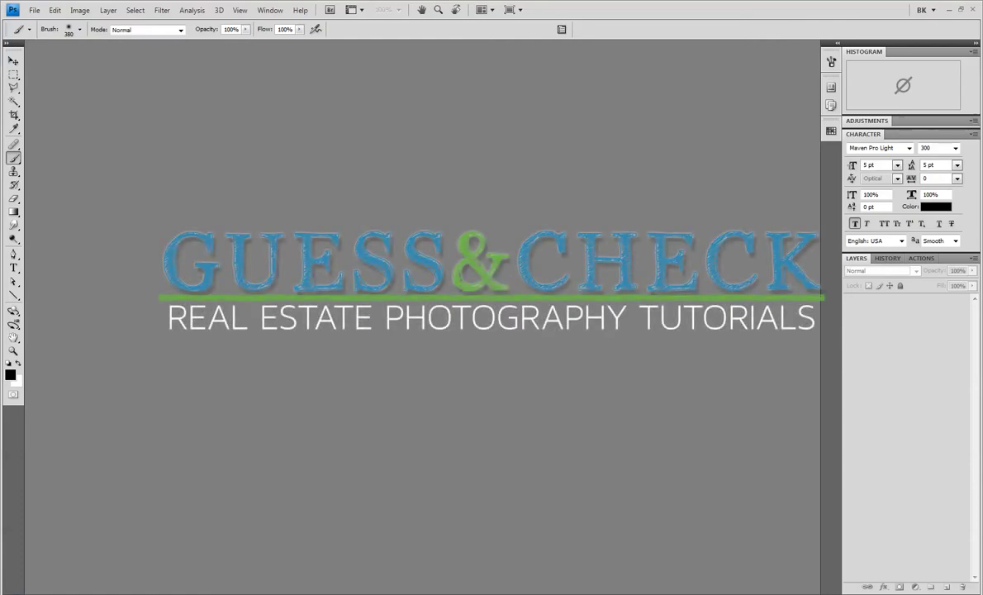
# Step: Drop the kitchen exposures DSC_7144, DSC_7147 and DSC_7149 into Photoshop as separate tabs
pyautogui.moveTo(449, 226); pyautogui.dragTo(449, 226)
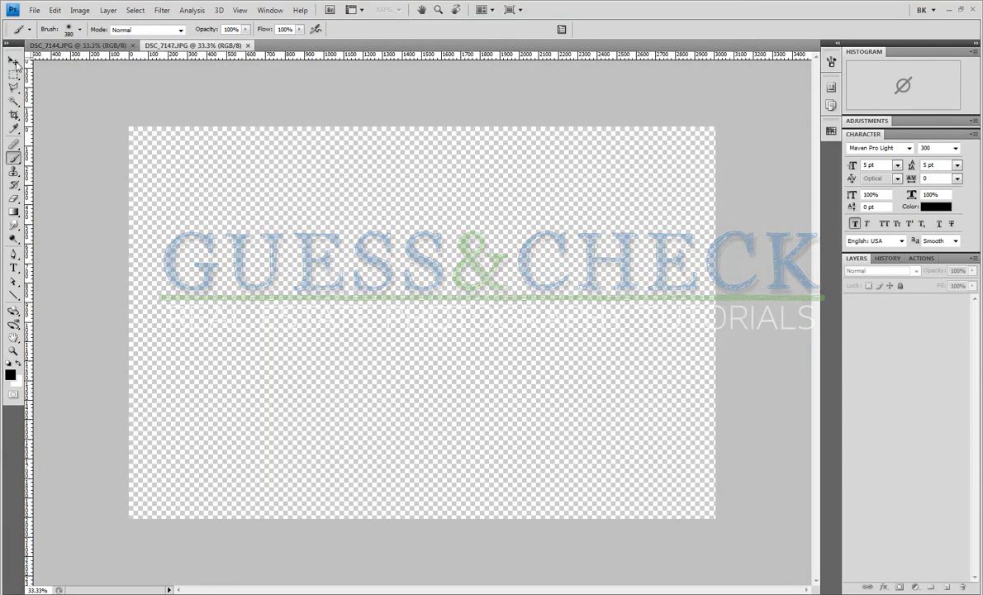
pyautogui.click(13, 62)
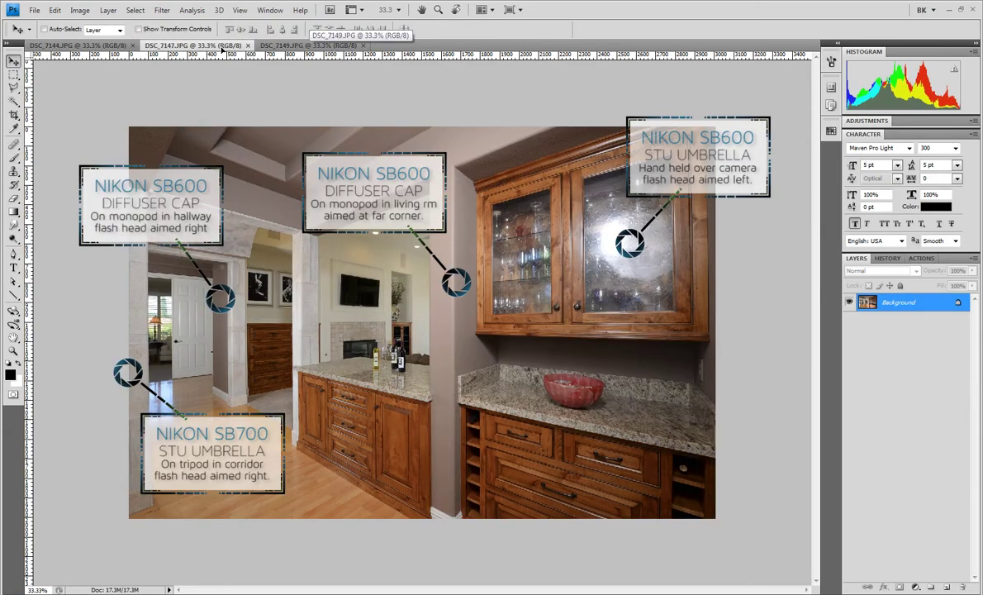
pyautogui.click(308, 45)
pyautogui.press('b')
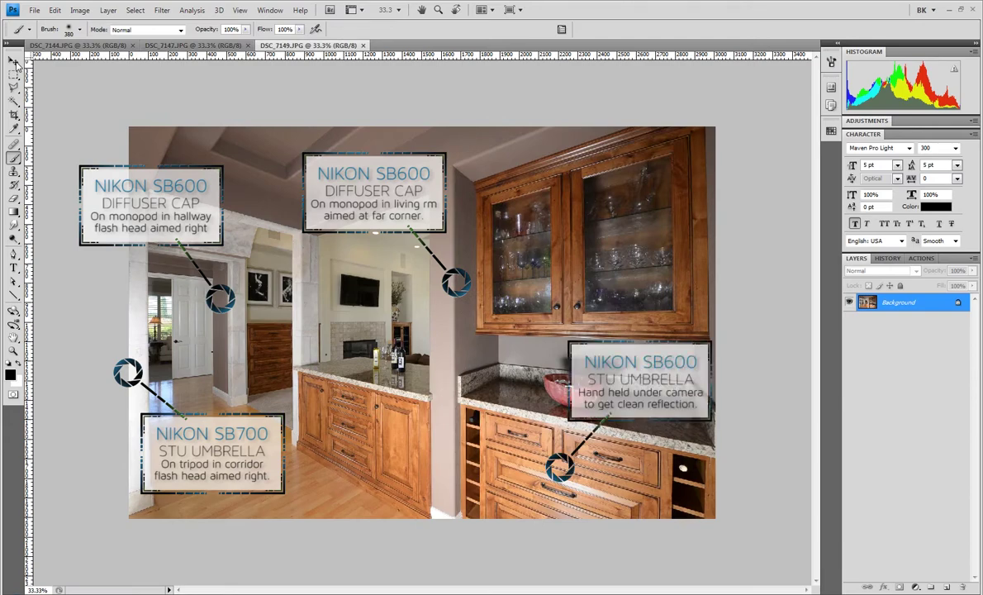
pyautogui.click(14, 61)
pyautogui.click(187, 45)
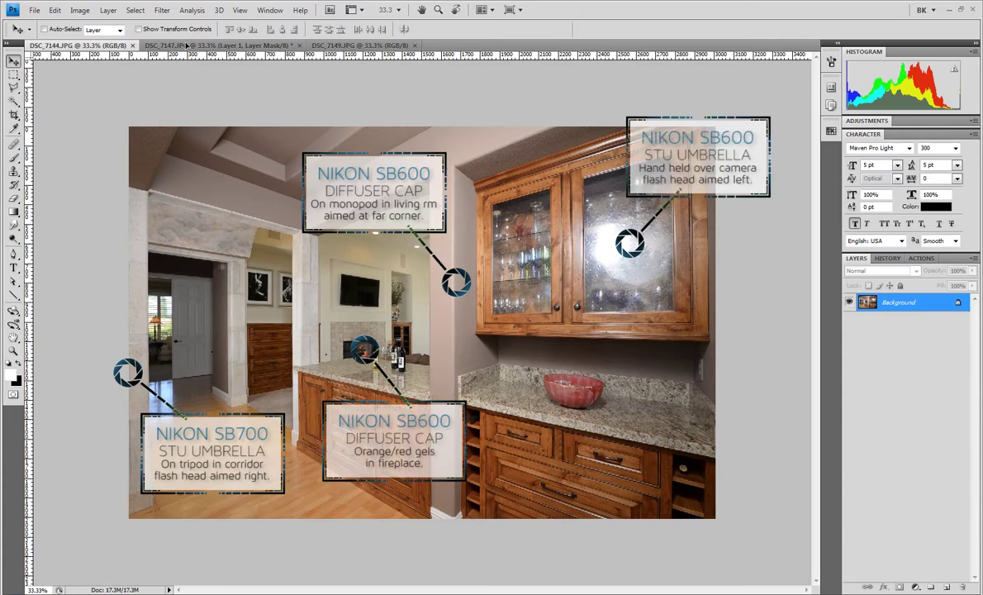
pyautogui.click(310, 46)
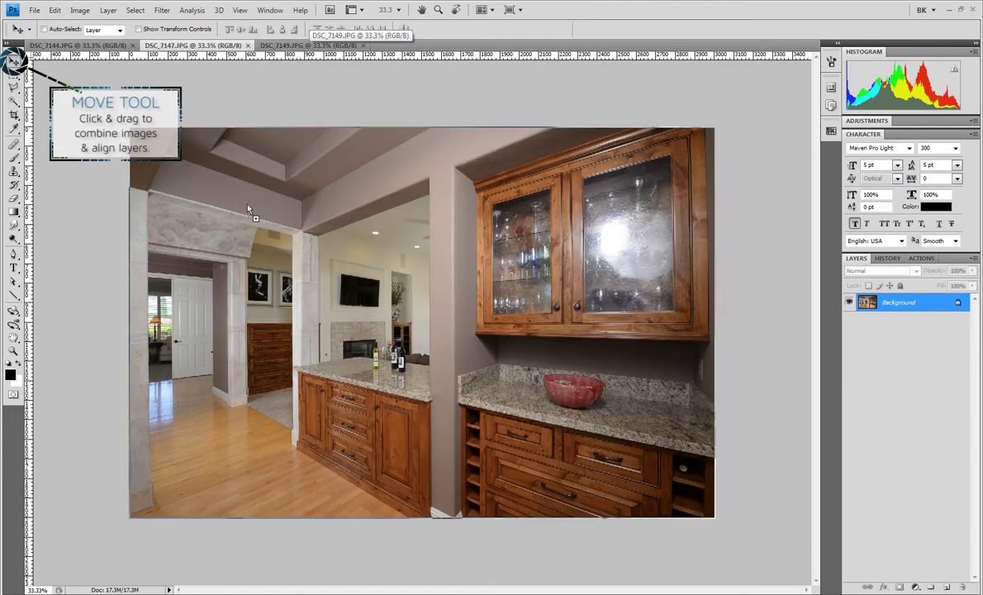
# Step: Copy the clean-glass exposure onto DSC_7147 as Layer 1, align it, and hide it with a black mask
pyautogui.moveTo(221, 50); pyautogui.dragTo(230, 190)
pyautogui.moveTo(294, 247); pyautogui.dragTo(251, 214)
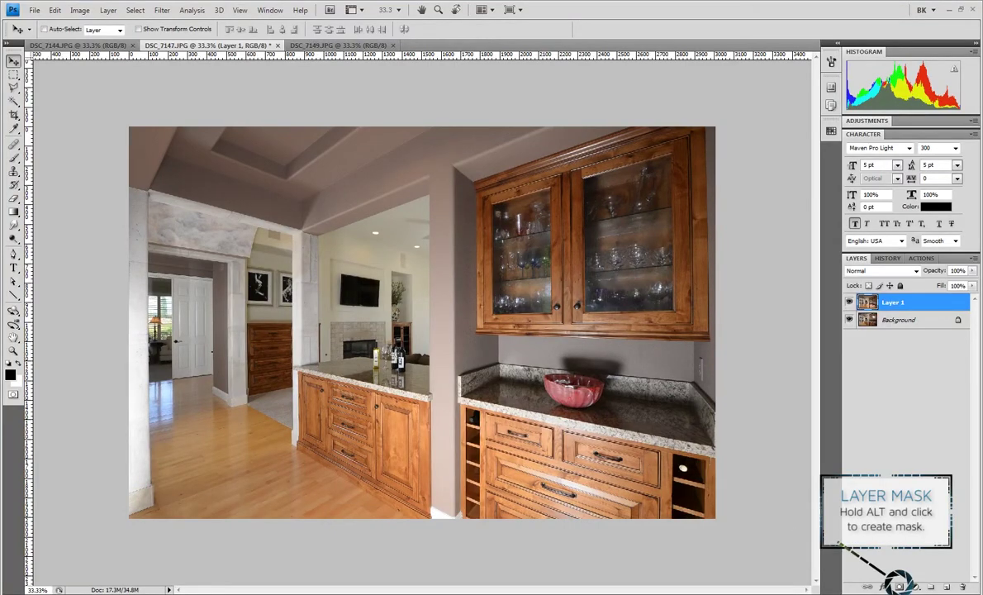
pyautogui.keyDown('alt'); pyautogui.click(898, 585); pyautogui.keyUp('alt')
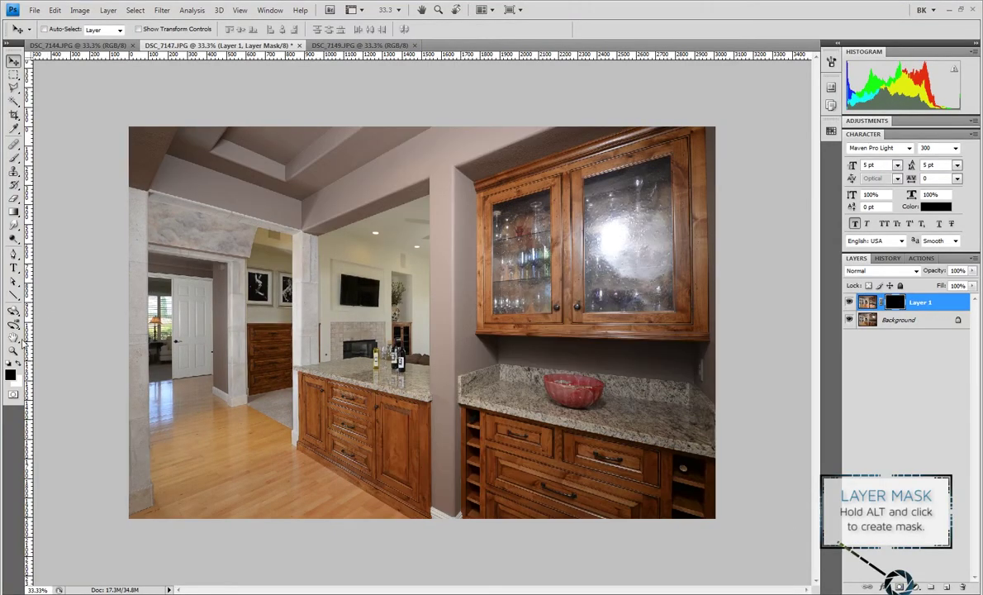
# Step: Zoom in and outline the right door's glass pane with a four-corner polygonal lasso selection
pyautogui.press('z')
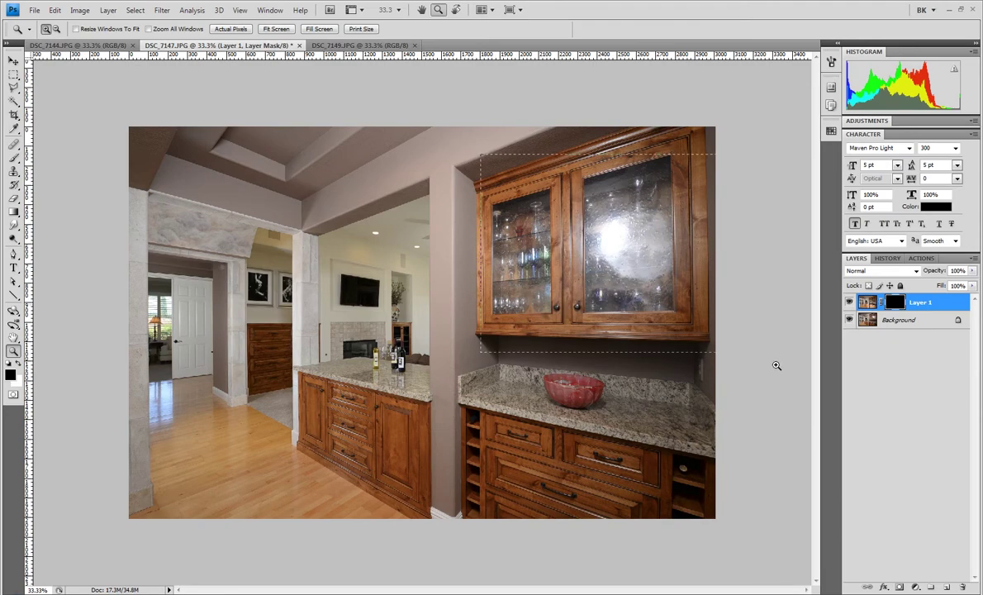
pyautogui.click(532, 273)
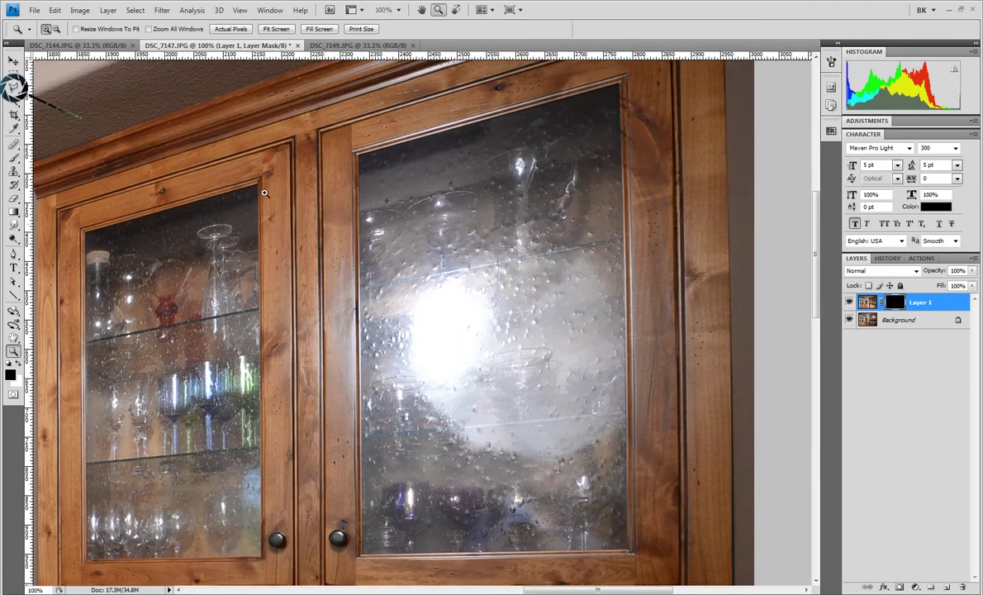
pyautogui.scroll(1, 520, 282)
pyautogui.press('l')
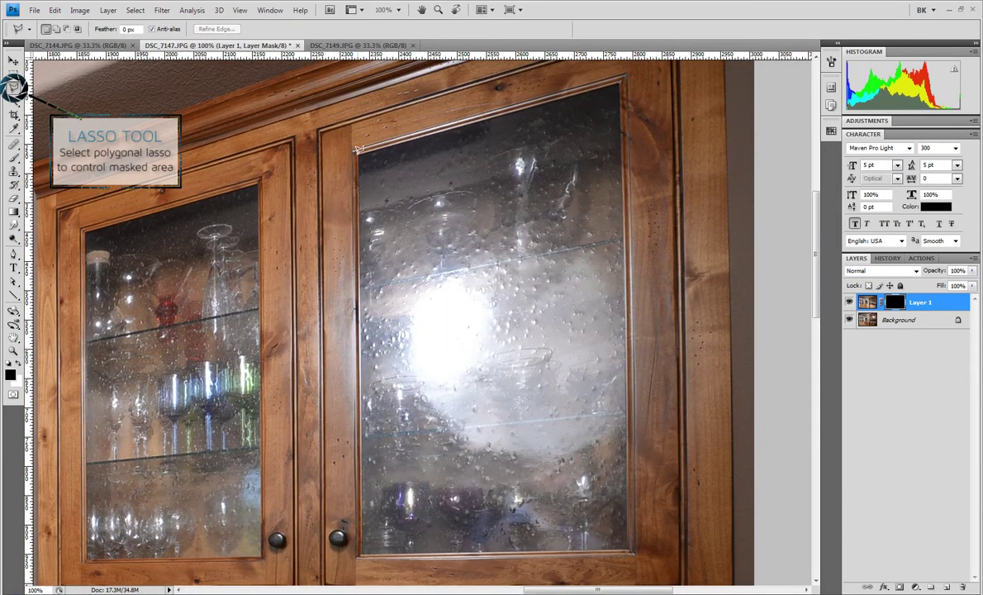
pyautogui.click(356, 149)
pyautogui.click(621, 80)
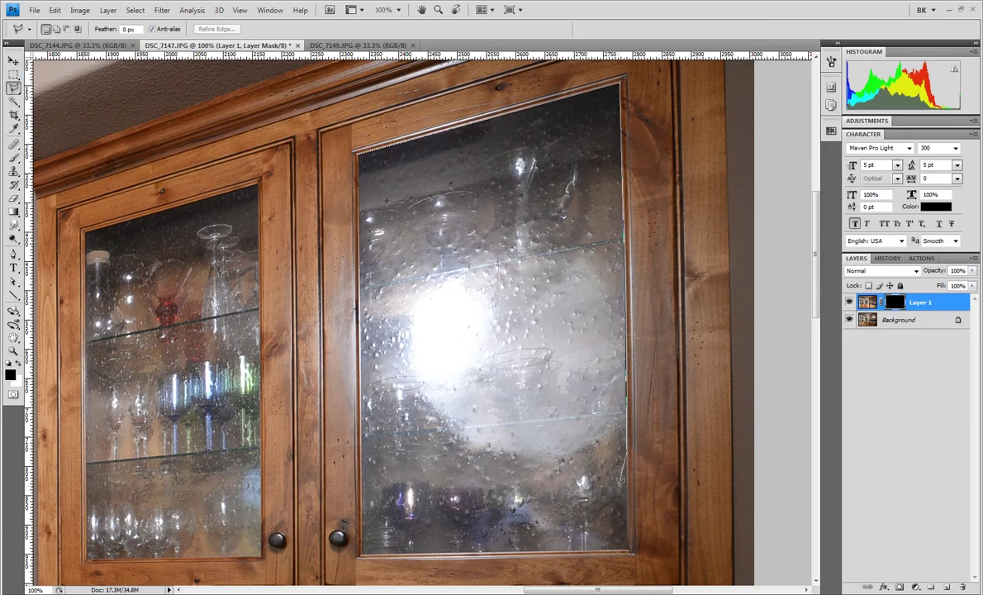
pyautogui.click(628, 545)
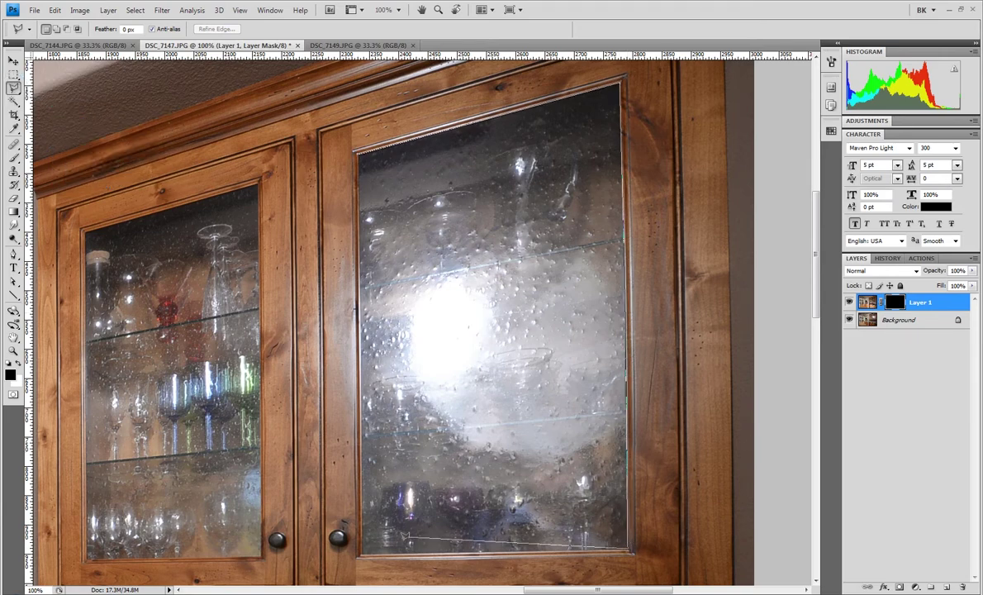
pyautogui.click(360, 552)
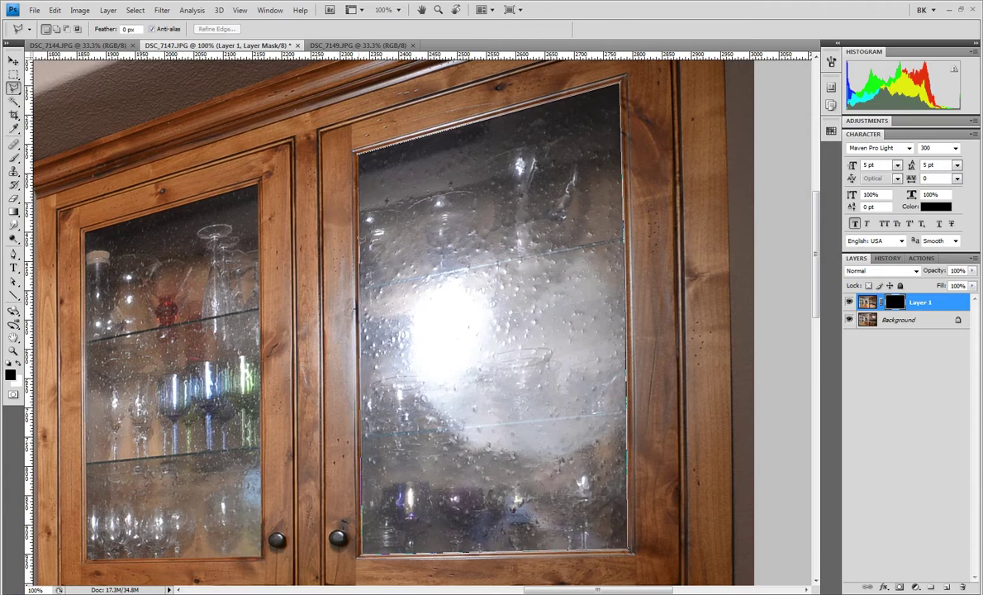
pyautogui.click(356, 152)
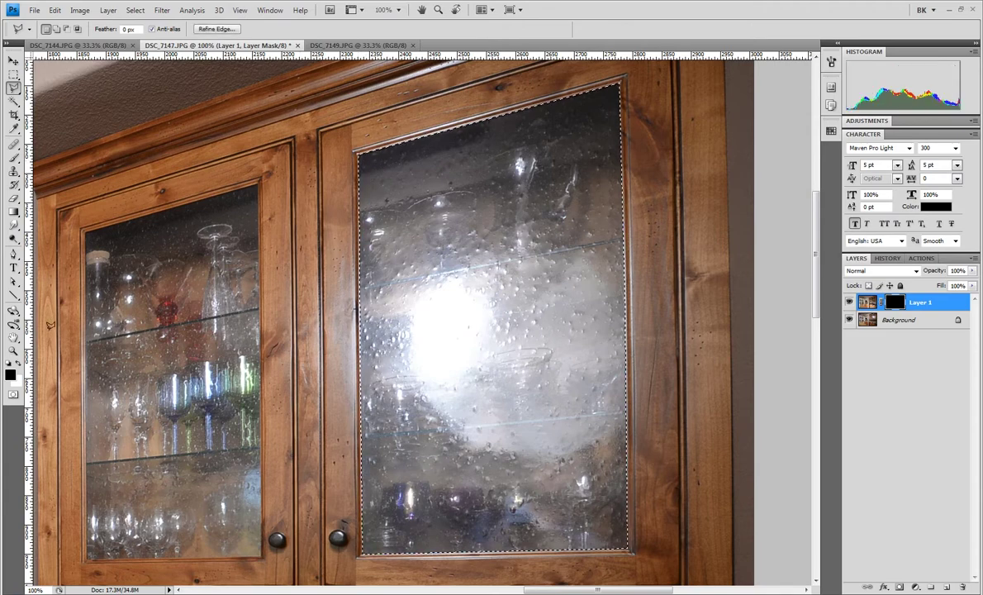
# Step: Zoom the view back out to 50%
pyautogui.click(13, 350)
pyautogui.rightClick(360, 313)
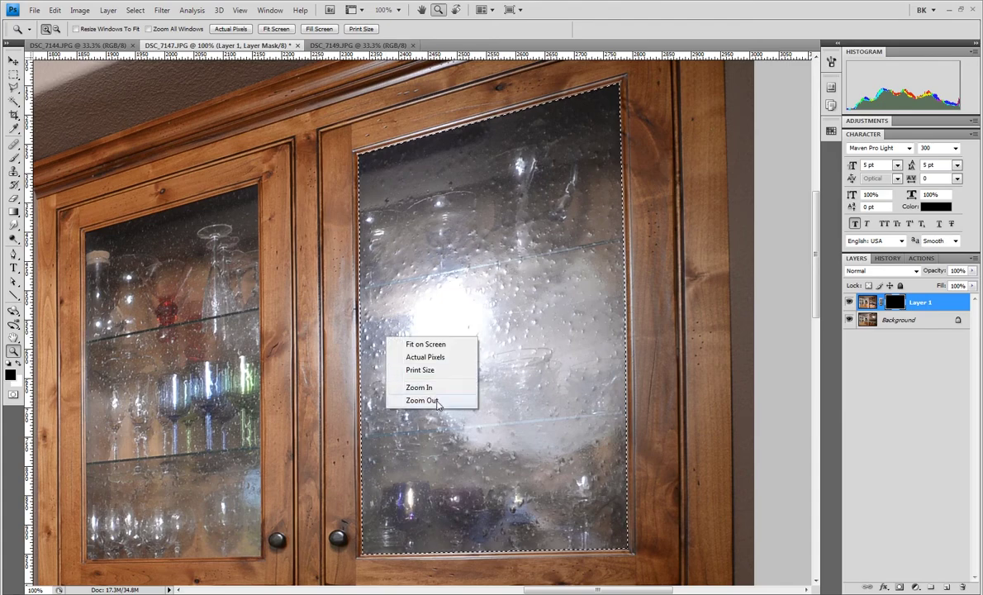
pyautogui.click(388, 375)
pyautogui.rightClick(441, 325)
pyautogui.click(469, 384)
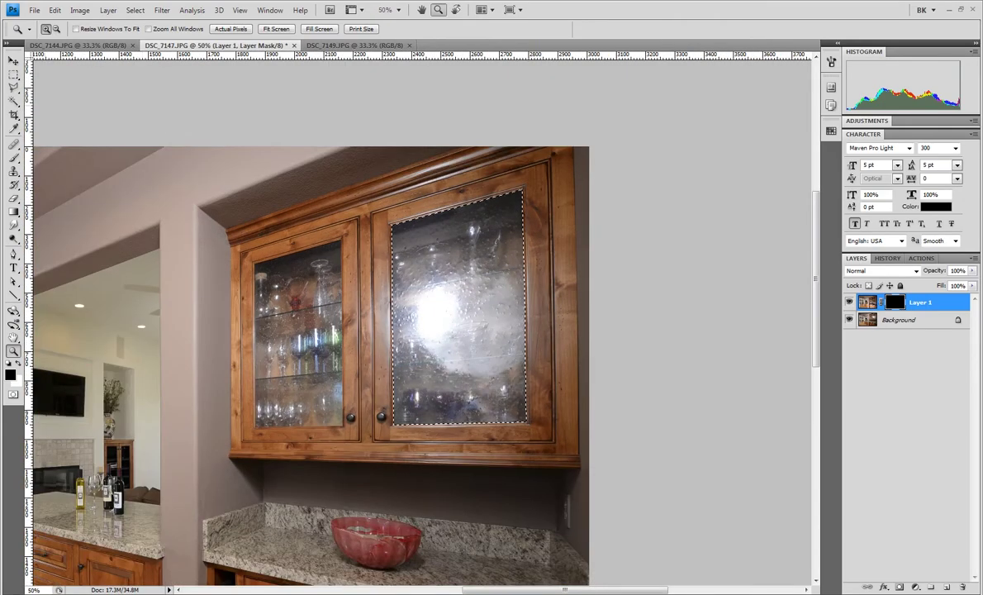
# Step: Paint white on Layer 1's mask inside the selection to reveal clean glass, then deselect
pyautogui.click(14, 155)
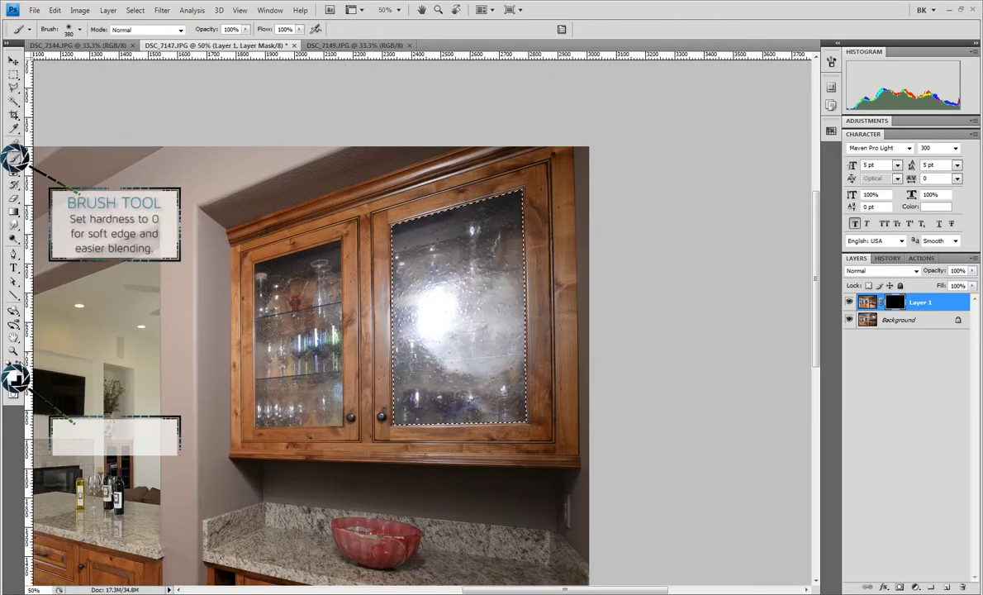
pyautogui.moveTo(516, 230)
pyautogui.mouseDown()
pyautogui.moveTo(383, 284)
pyautogui.moveTo(549, 351)
pyautogui.moveTo(429, 380)
pyautogui.mouseUp()
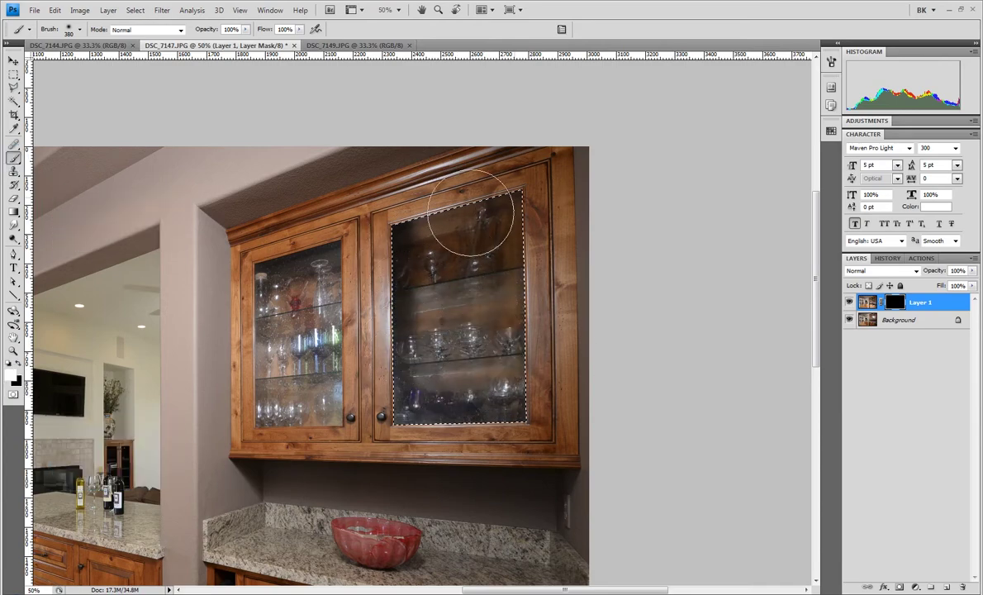
pyautogui.click(13, 74)
pyautogui.click(485, 320)
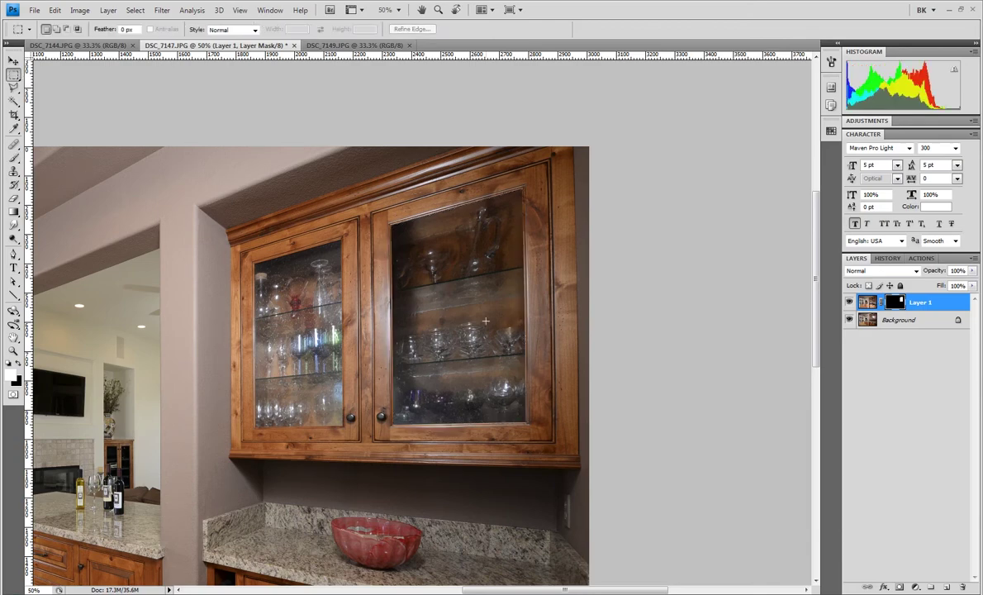
# Step: Lower Layer 1's opacity to 75% and target its image thumbnail
pyautogui.click(972, 270)
pyautogui.moveTo(972, 284); pyautogui.dragTo(958, 286)
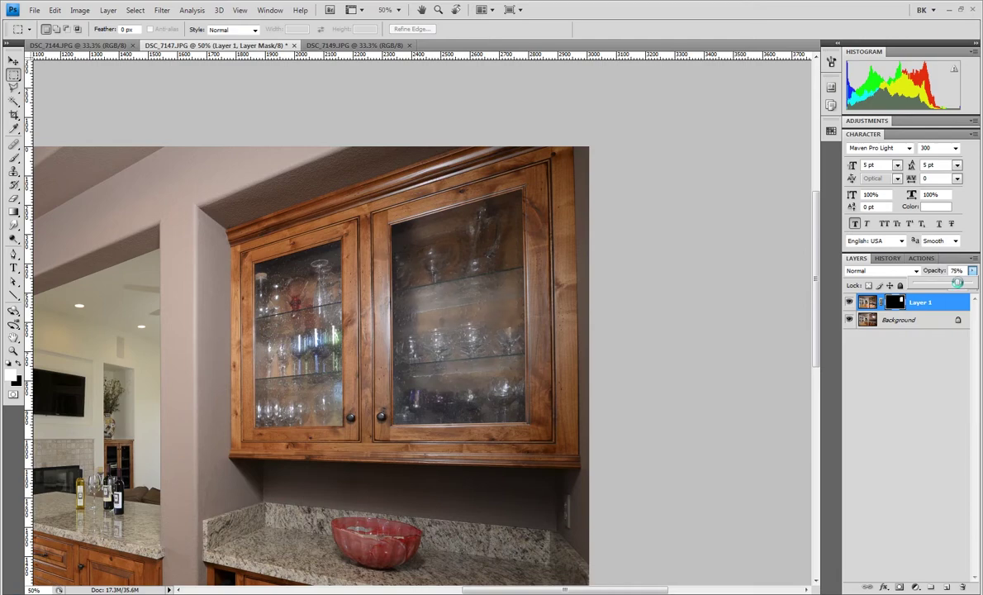
pyautogui.click(867, 301)
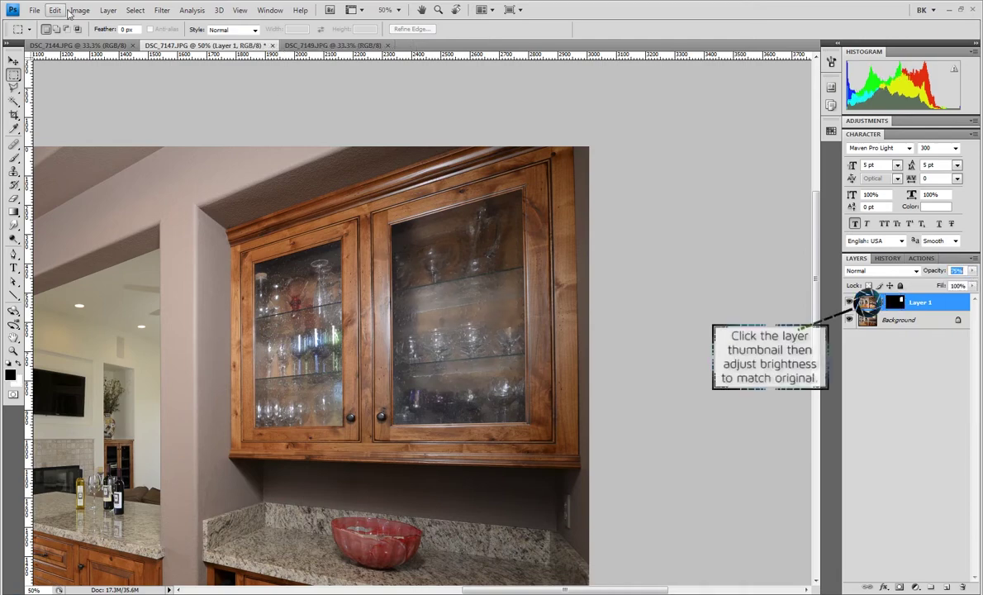
# Step: Apply Brightness/Contrast with brightness 26 and contrast -8 to Layer 1
pyautogui.click(79, 10)
pyautogui.click(248, 38)
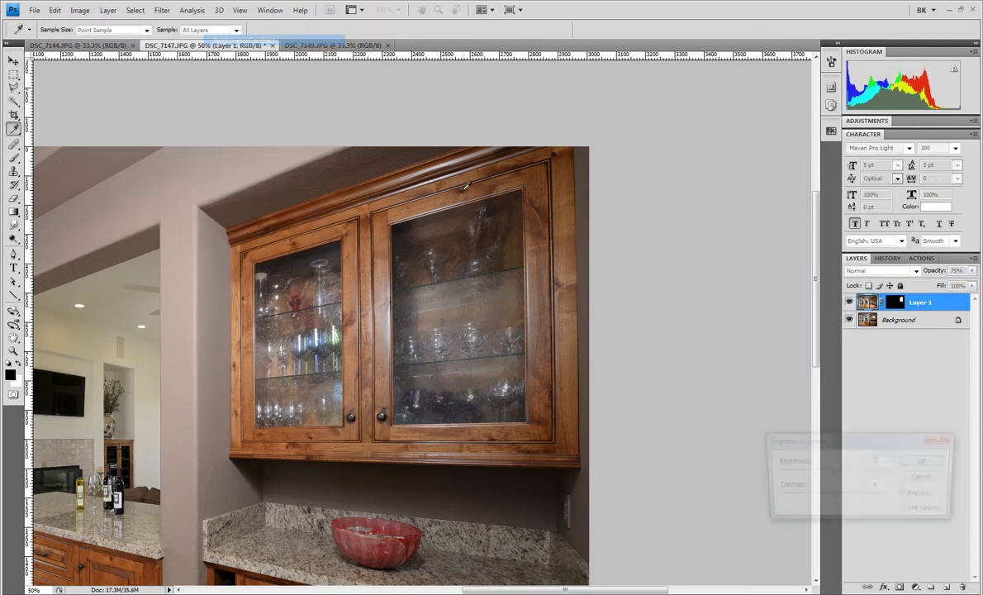
pyautogui.hotkey('shift', 'Up')
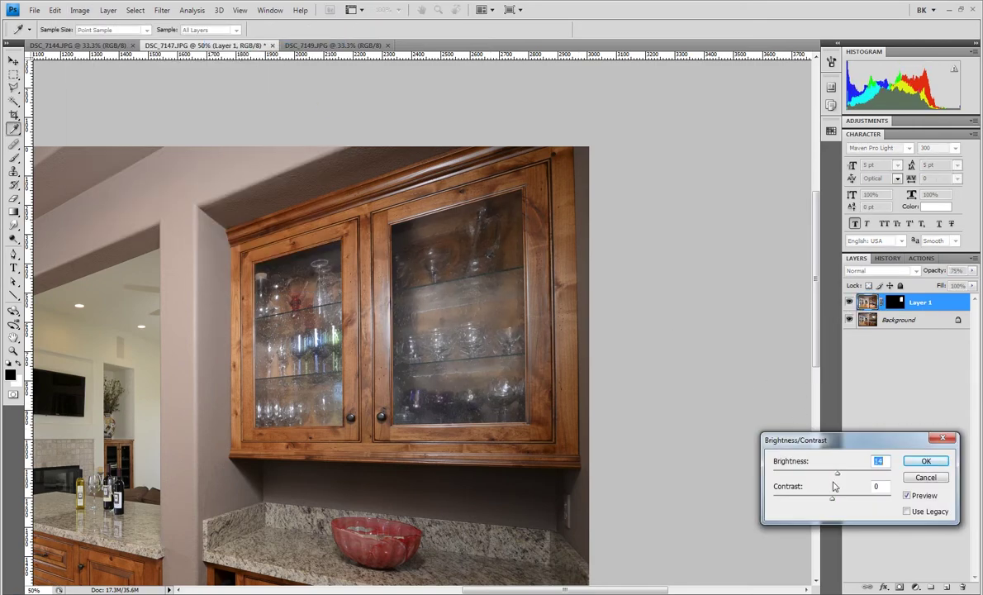
pyautogui.click(878, 486)
pyautogui.press('Down')
pyautogui.press('Down')
pyautogui.press('Down')
pyautogui.write('27')
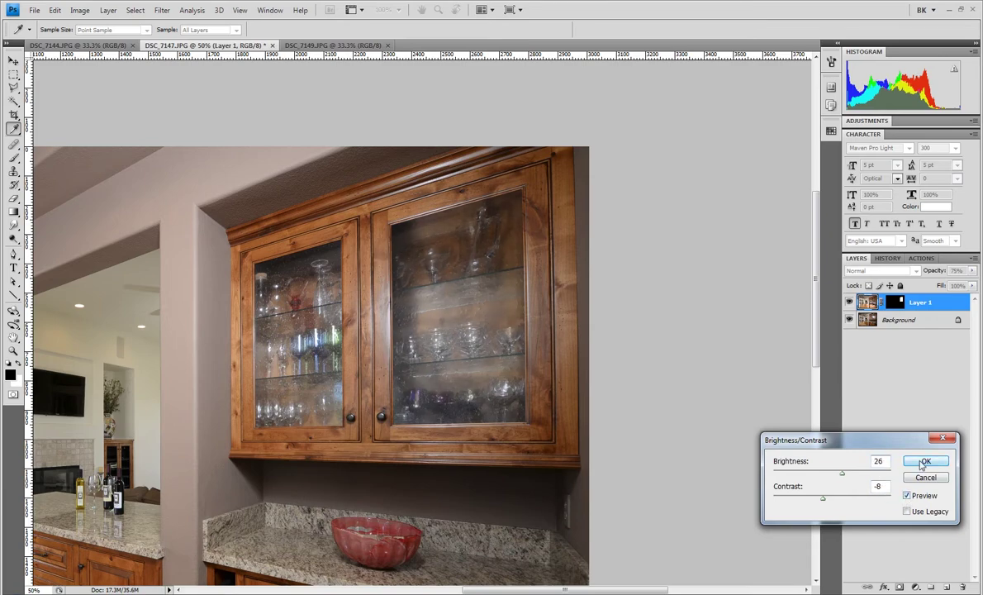
pyautogui.click(925, 460)
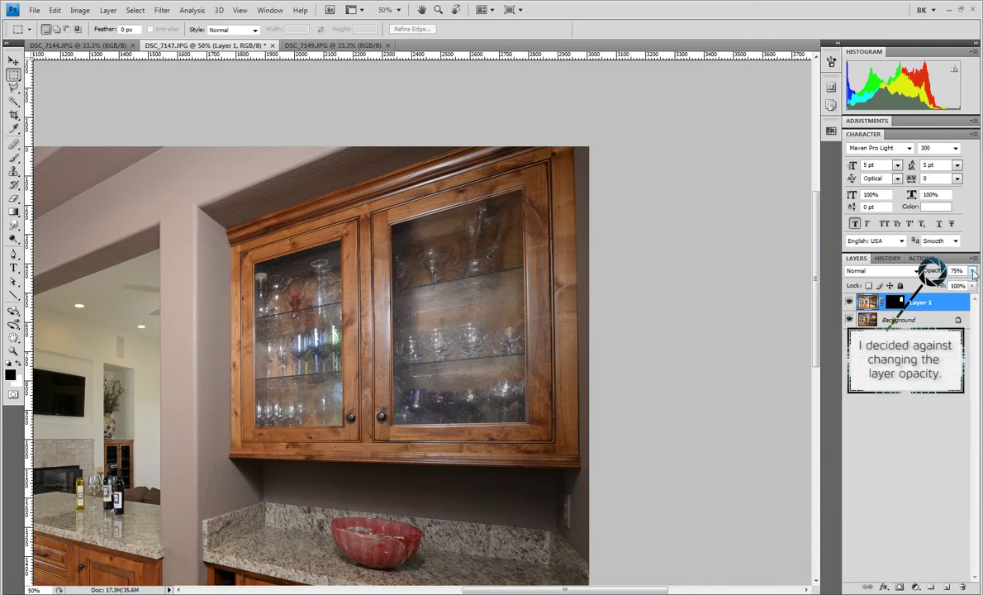
# Step: Restore Layer 1 opacity to 100% and toggle its visibility to compare with the original
pyautogui.moveTo(972, 271); pyautogui.dragTo(977, 286)
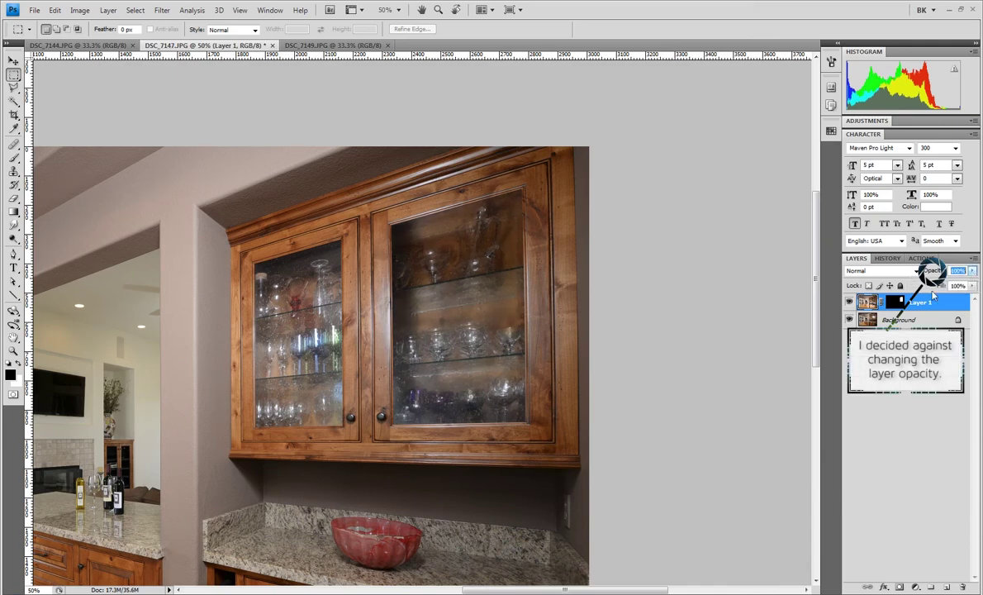
pyautogui.click(849, 302)
pyautogui.click(848, 302)
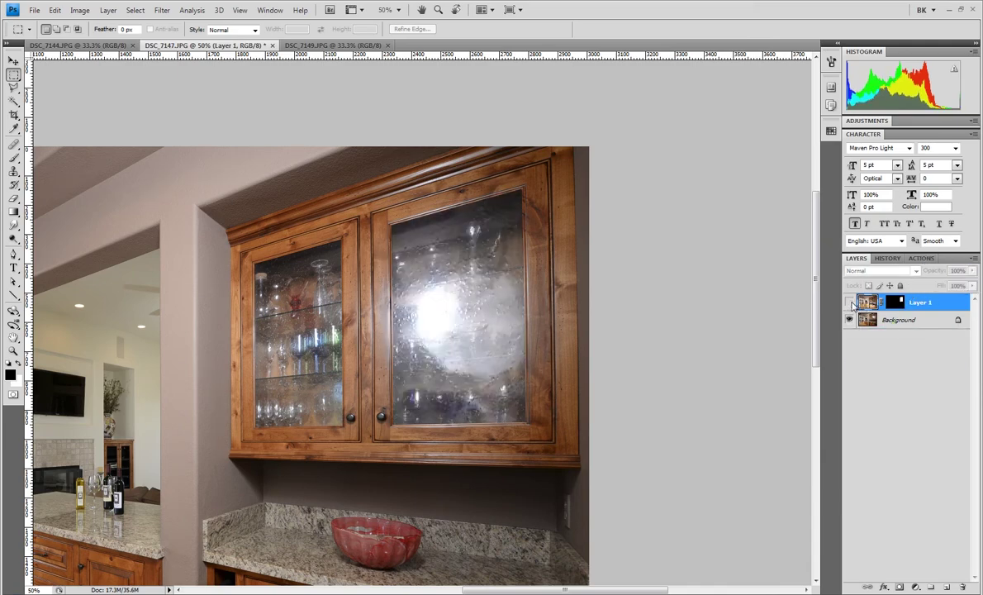
pyautogui.click(14, 350)
# Step: Fit the photo on screen, zoom out to 33.3%, and toggle Layer 1 to compare
pyautogui.rightClick(219, 321)
pyautogui.click(248, 339)
pyautogui.rightClick(265, 363)
pyautogui.click(284, 371)
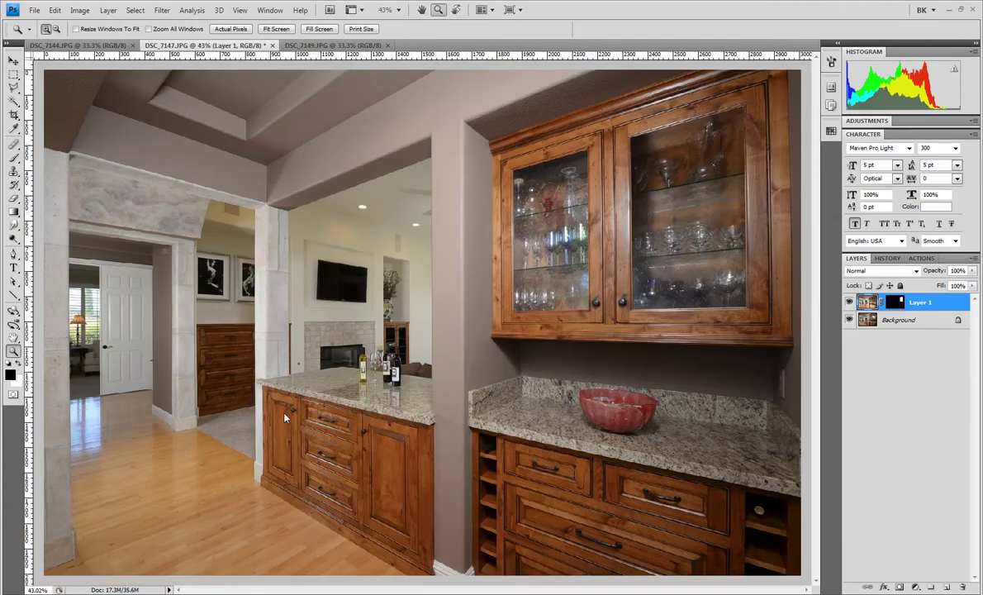
pyautogui.rightClick(253, 372)
pyautogui.click(281, 433)
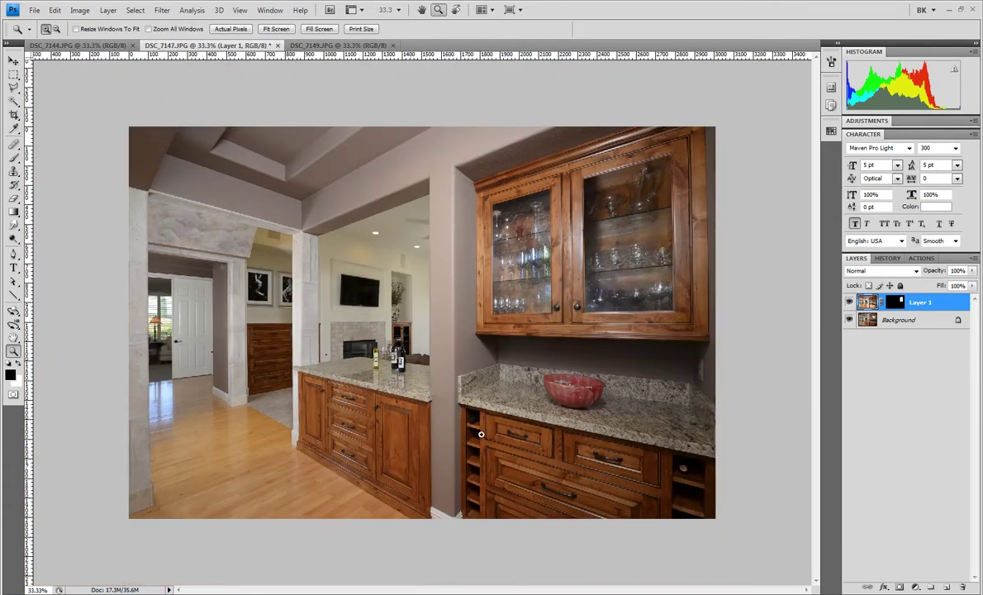
pyautogui.click(849, 302)
pyautogui.click(848, 302)
# Step: Apply a second small Brightness/Contrast boost to Layer 1
pyautogui.click(79, 10)
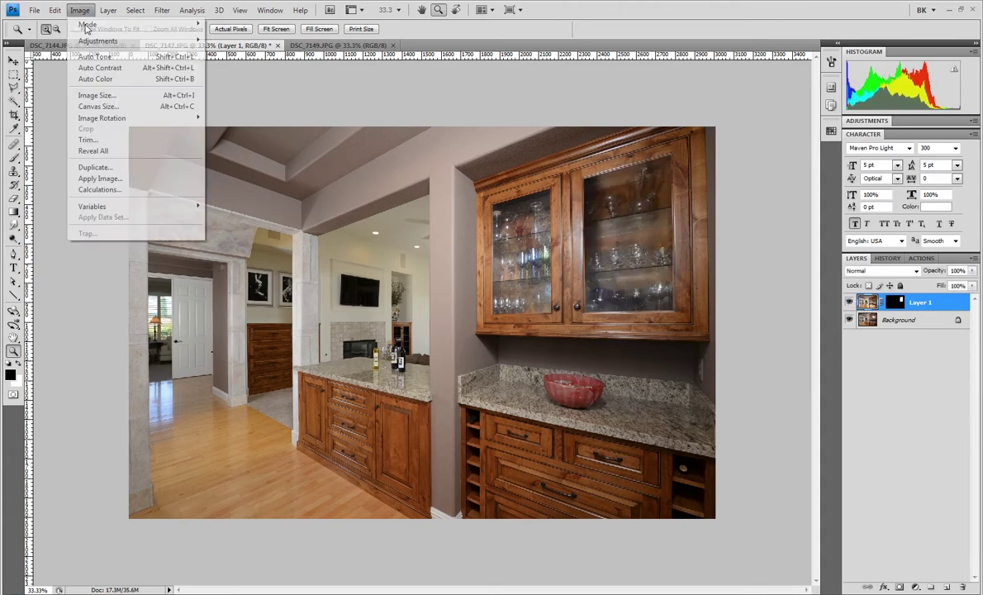
pyautogui.click(239, 39)
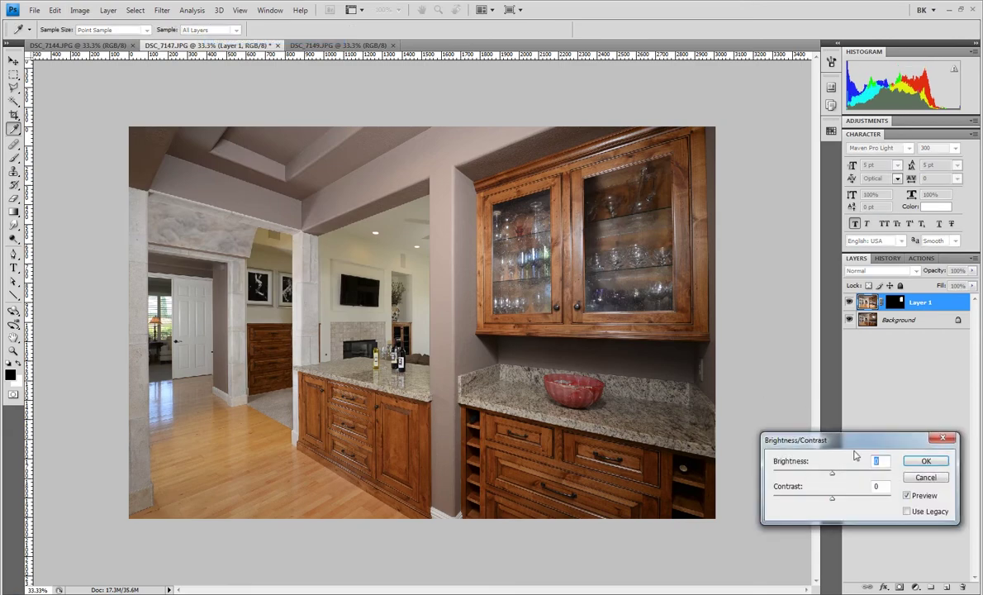
pyautogui.click(926, 461)
# Step: Draw a white 30%-opacity gradient upward on Layer 1's mask over the lower cabinets and floor
pyautogui.click(13, 211)
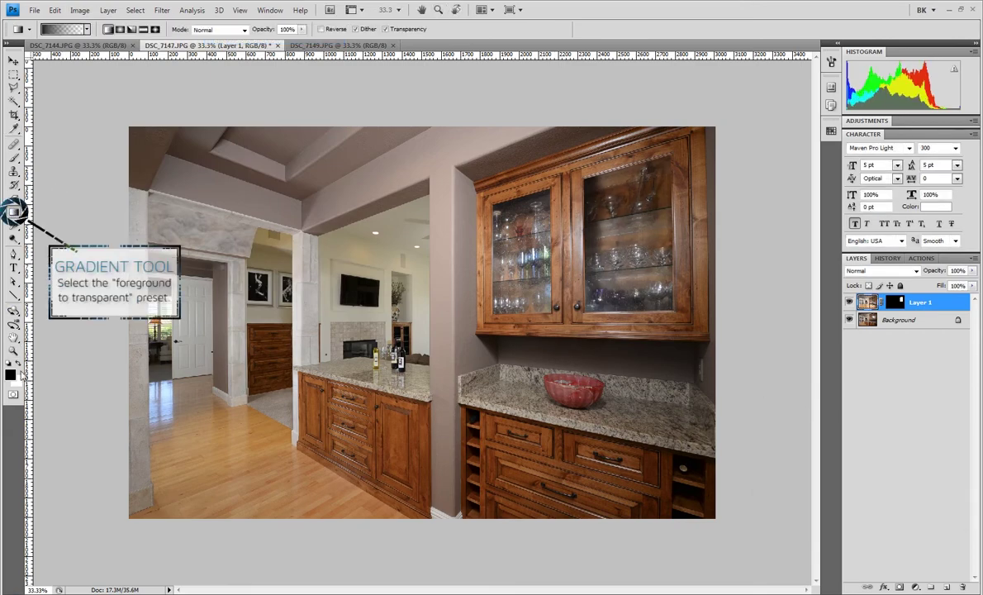
pyautogui.click(21, 366)
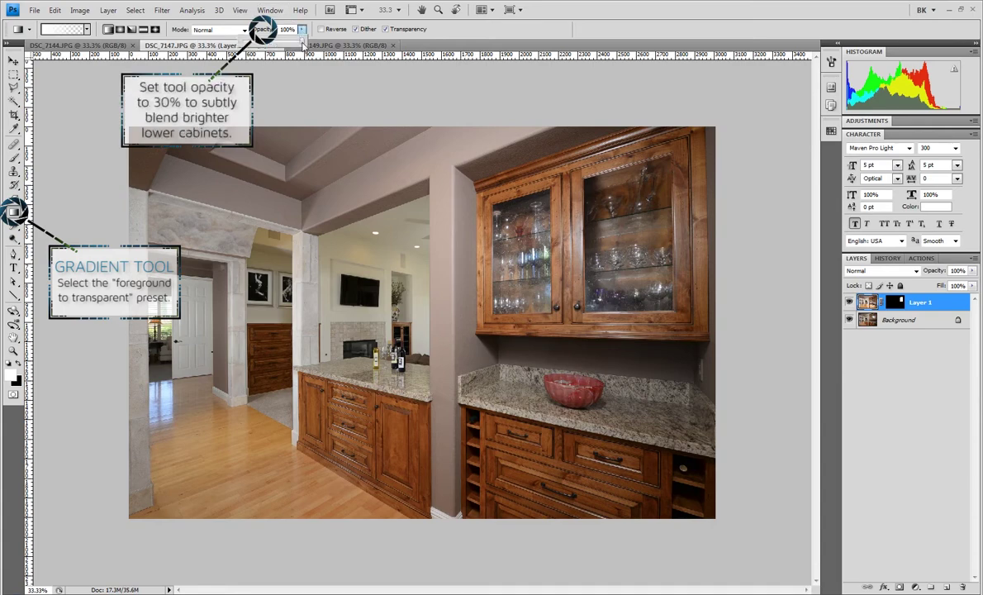
pyautogui.moveTo(304, 41); pyautogui.dragTo(263, 46)
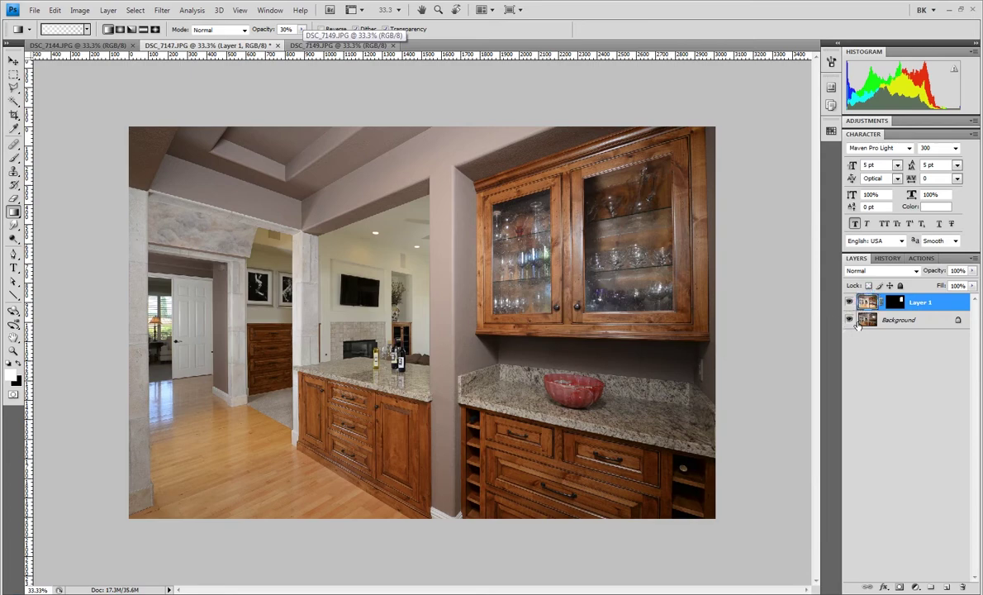
pyautogui.click(894, 302)
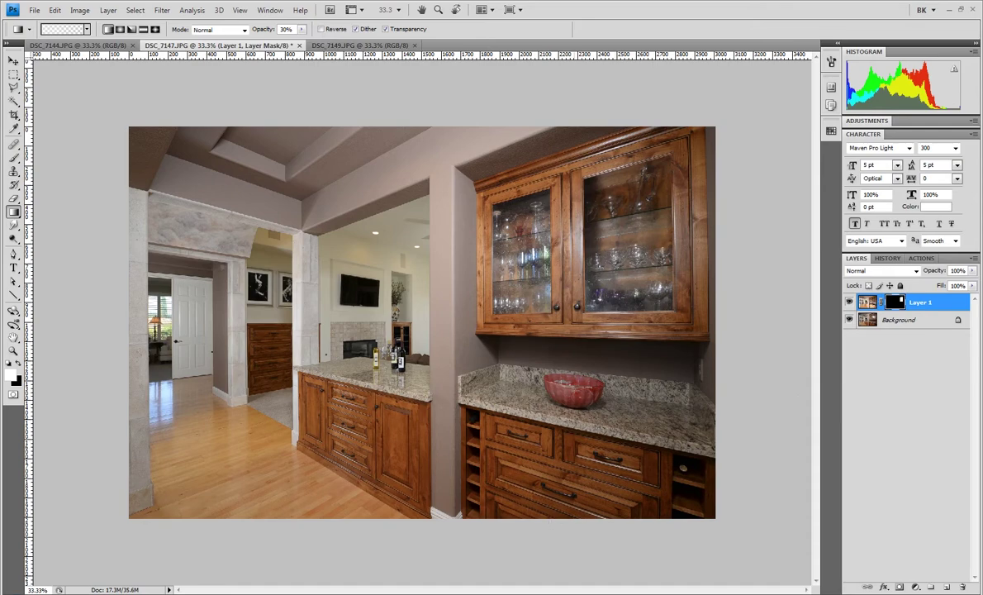
pyautogui.moveTo(514, 483); pyautogui.dragTo(537, 345)
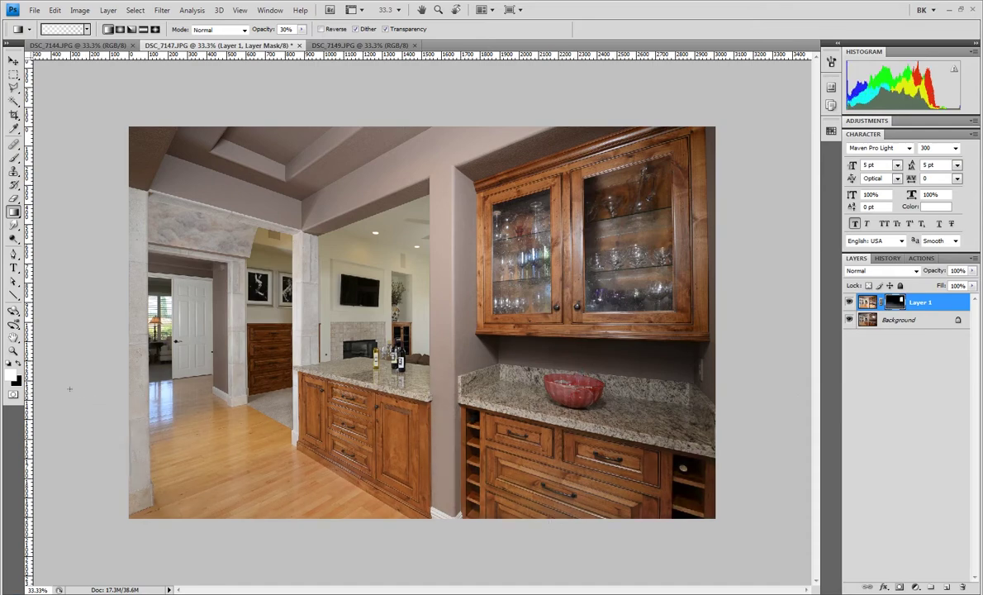
# Step: Draw a full-strength 100% black gradient across the left side of Layer 1's mask
pyautogui.click(18, 364)
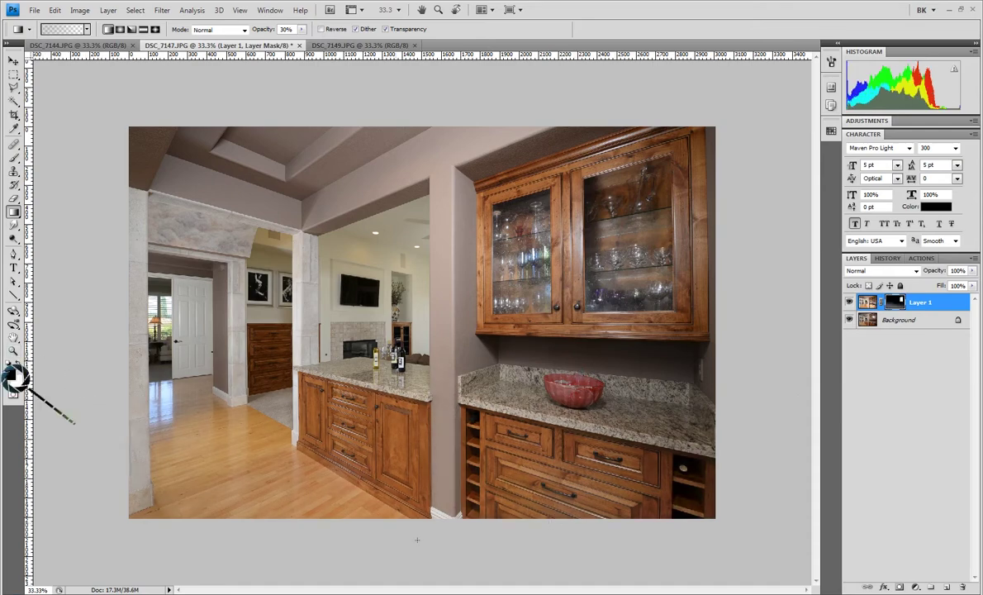
pyautogui.click(302, 29)
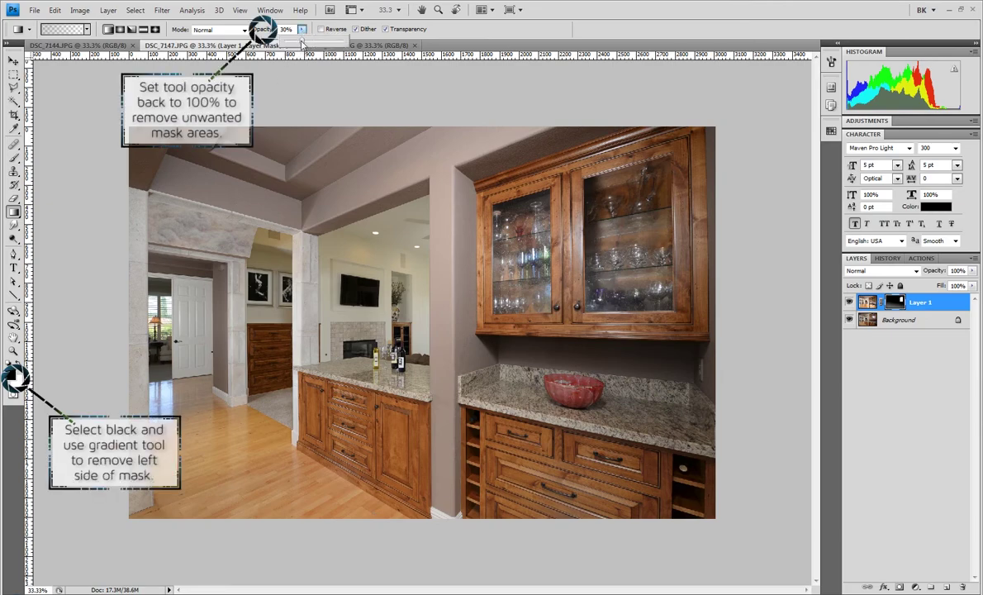
pyautogui.moveTo(303, 43); pyautogui.dragTo(347, 43)
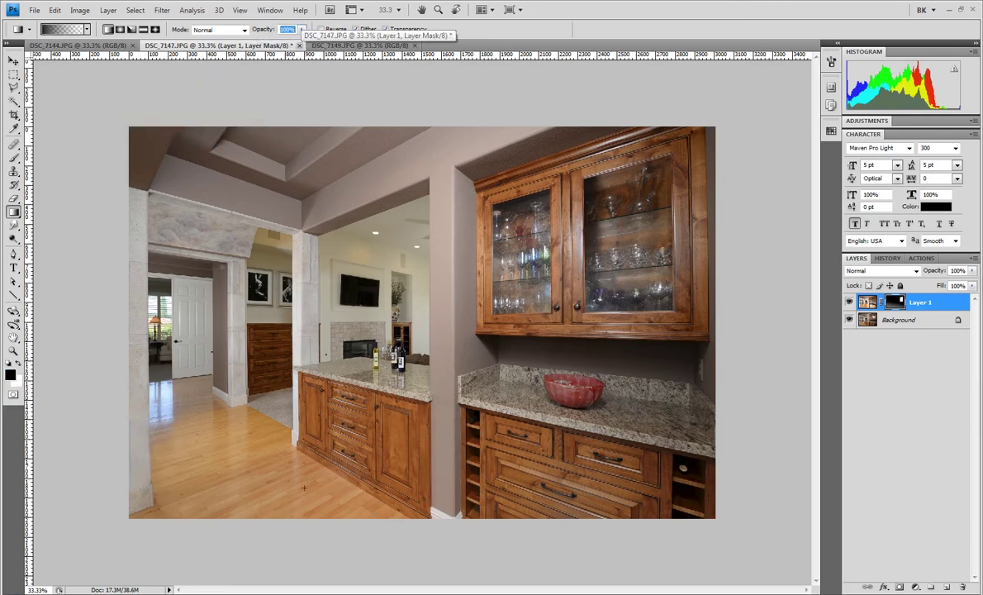
pyautogui.moveTo(297, 453); pyautogui.dragTo(408, 472)
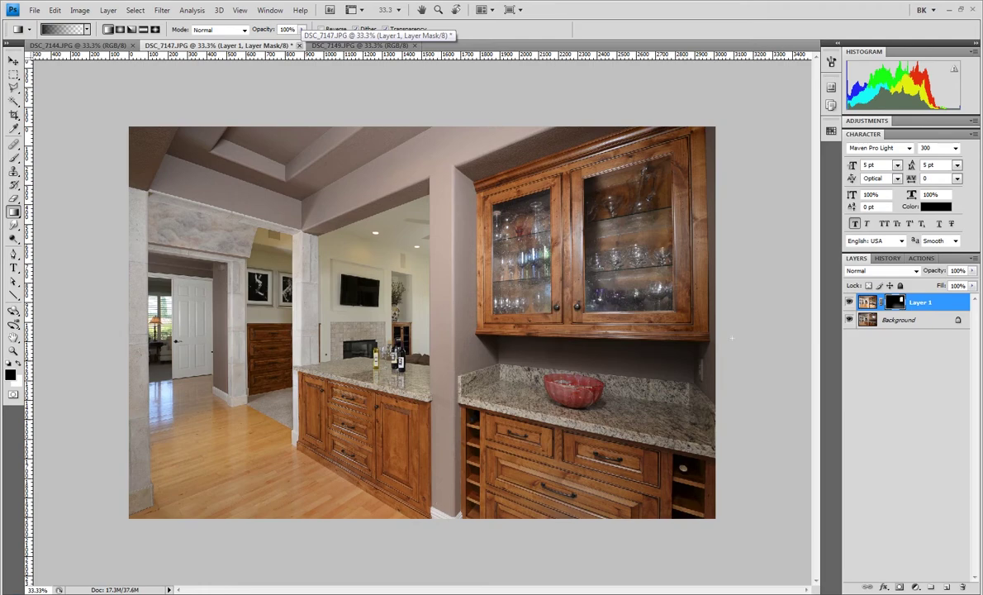
# Step: Toggle Layer 1's visibility to compare against the original, leaving it shown
pyautogui.click(849, 302)
pyautogui.click(849, 303)
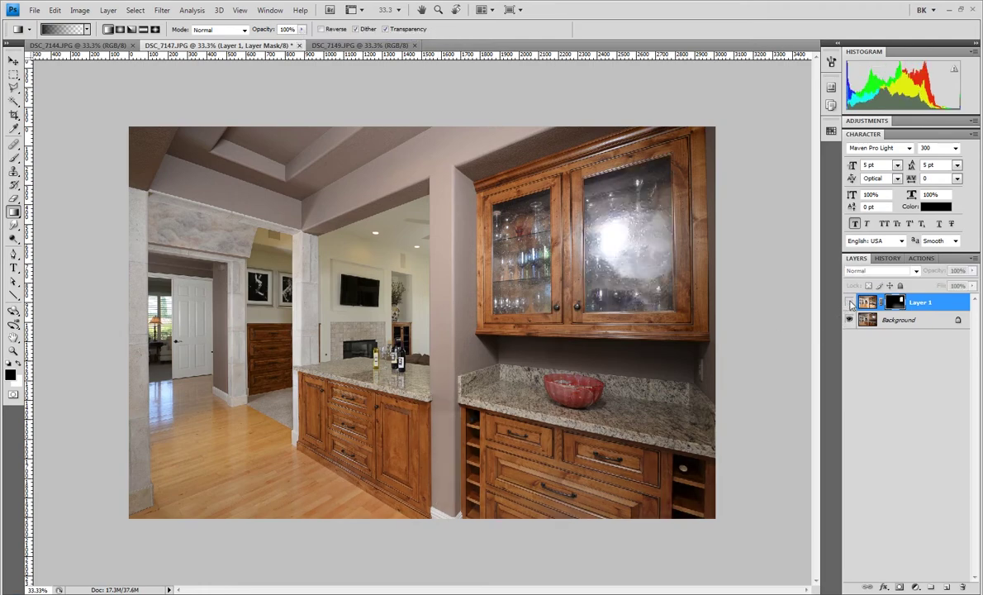
pyautogui.click(849, 302)
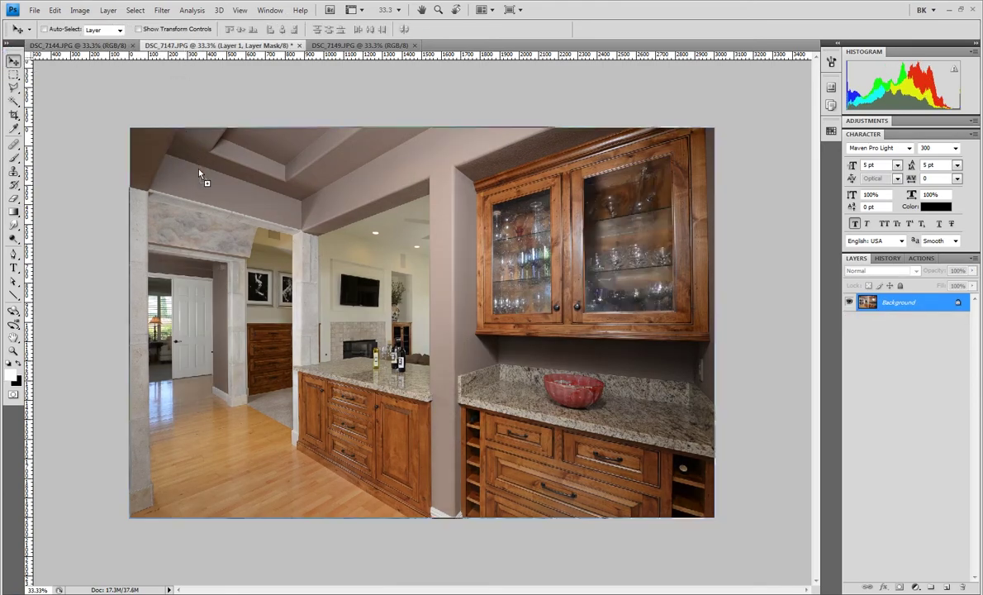
# Step: Copy DSC_7149 in as Layer 2, view the fireplace at 100%, and add a hide-all mask
pyautogui.moveTo(188, 51)
pyautogui.mouseDown()
pyautogui.moveTo(199, 226)
pyautogui.moveTo(169, 218)
pyautogui.mouseUp()
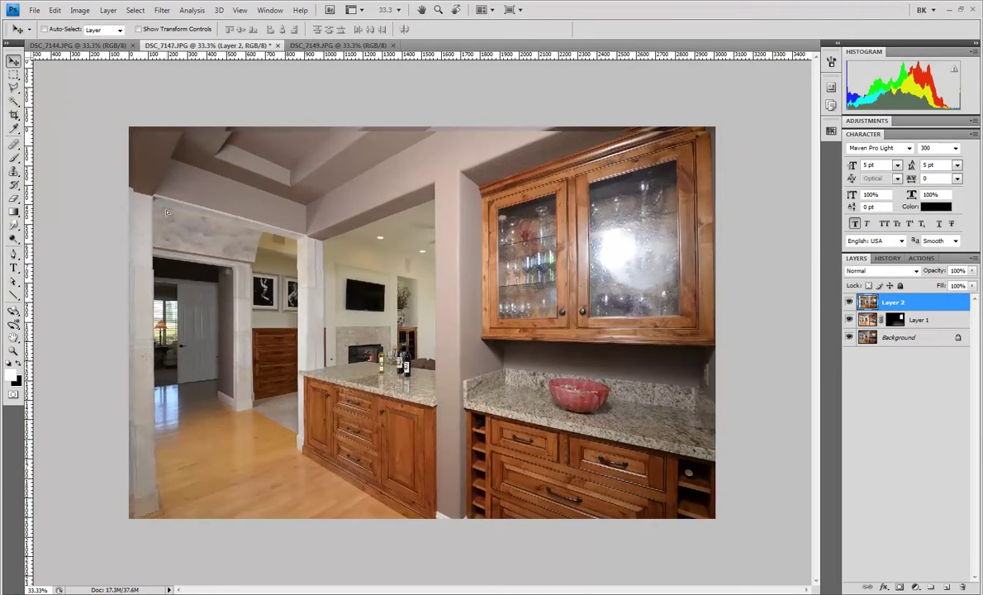
pyautogui.click(13, 351)
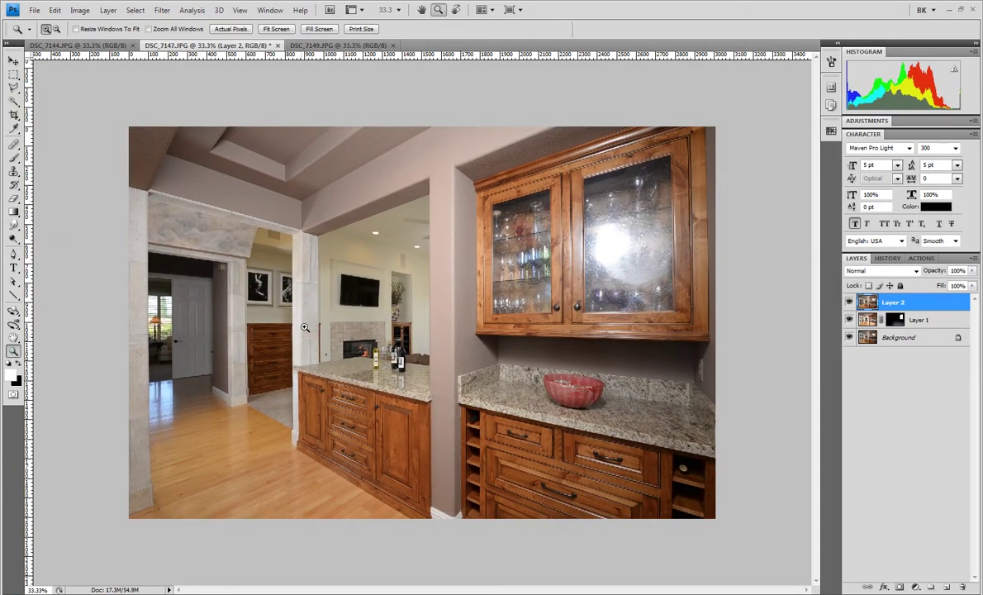
pyautogui.moveTo(420, 394); pyautogui.dragTo(420, 394)
pyautogui.rightClick(407, 304)
pyautogui.click(442, 324)
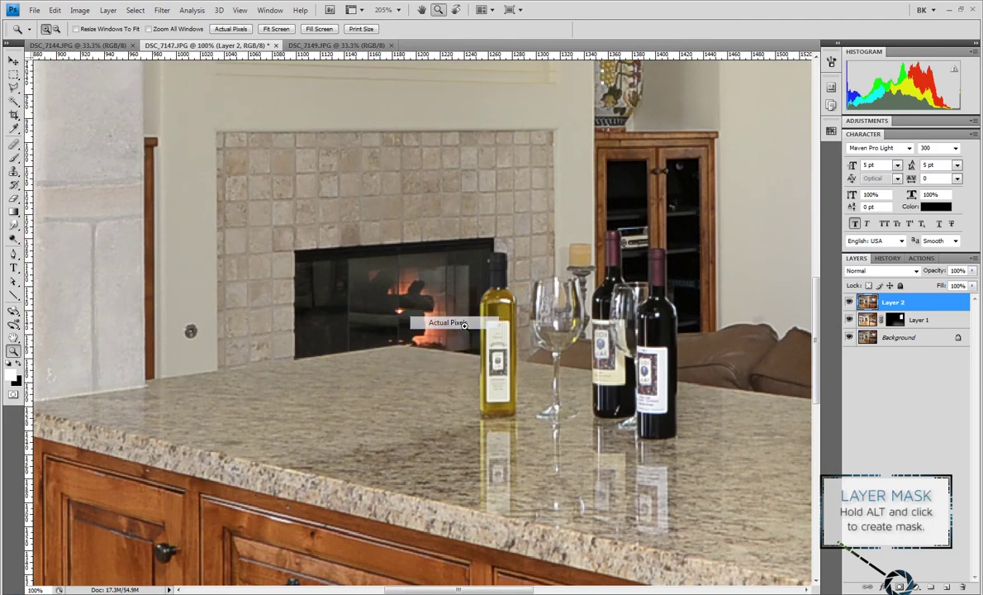
pyautogui.keyDown('alt'); pyautogui.click(899, 587); pyautogui.keyUp('alt')
pyautogui.click(13, 157)
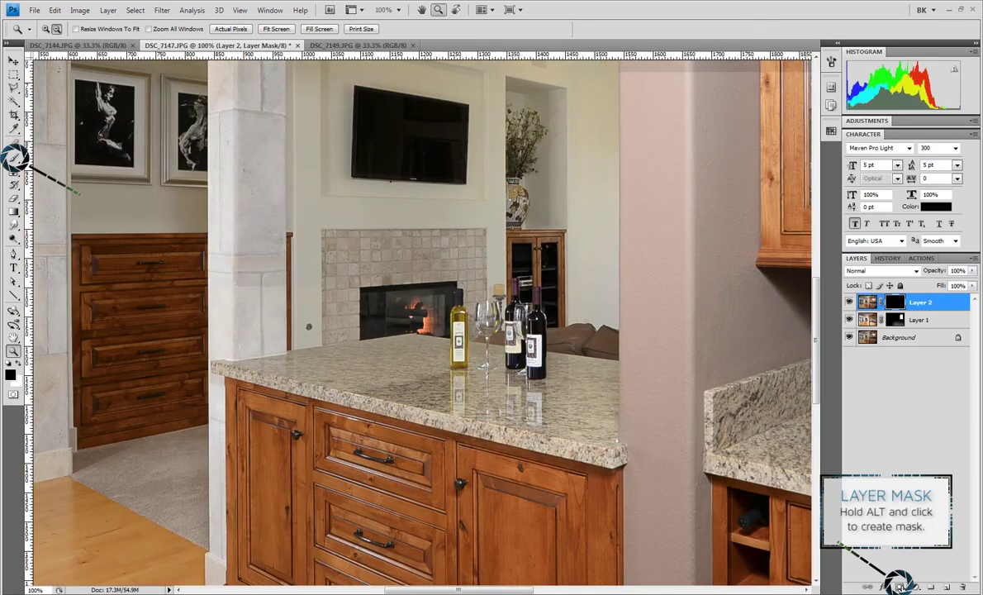
# Step: Paint the fire back in on Layer 2's mask with a soft 65 px white brush
pyautogui.click(14, 157)
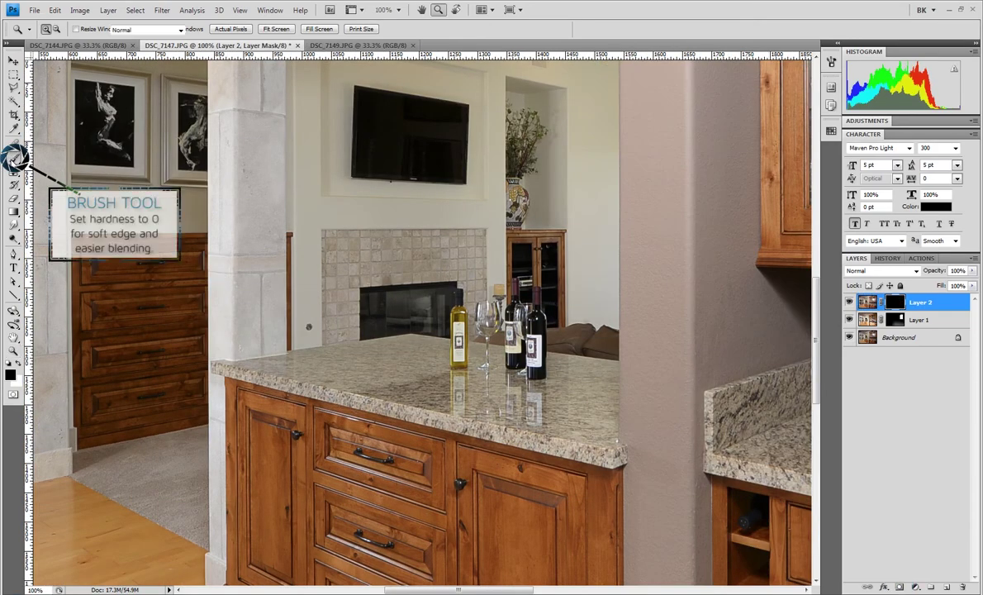
pyautogui.click(19, 366)
pyautogui.rightClick(632, 256)
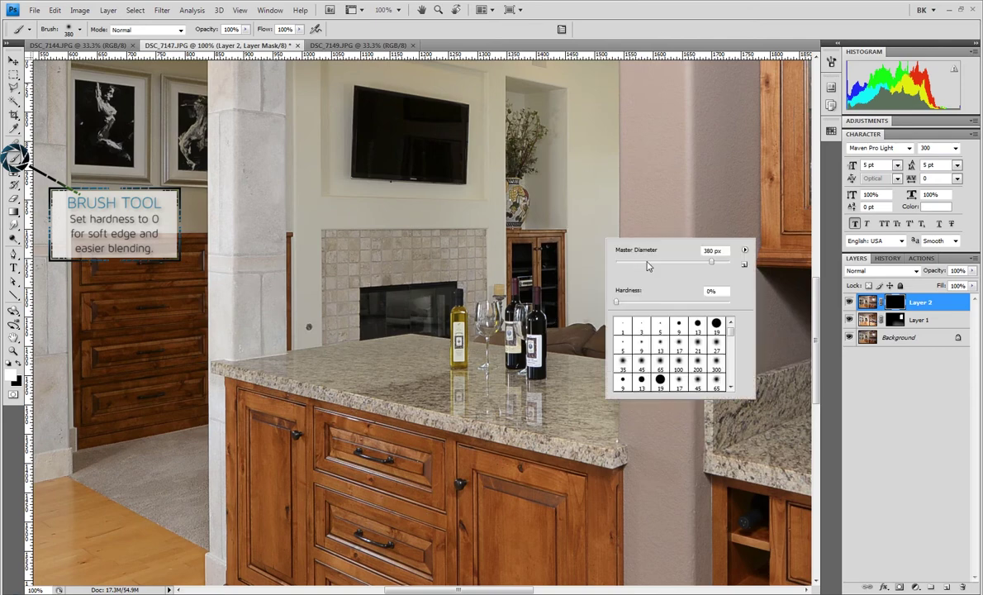
pyautogui.doubleClick(712, 251)
pyautogui.write('65')
pyautogui.press('Return')
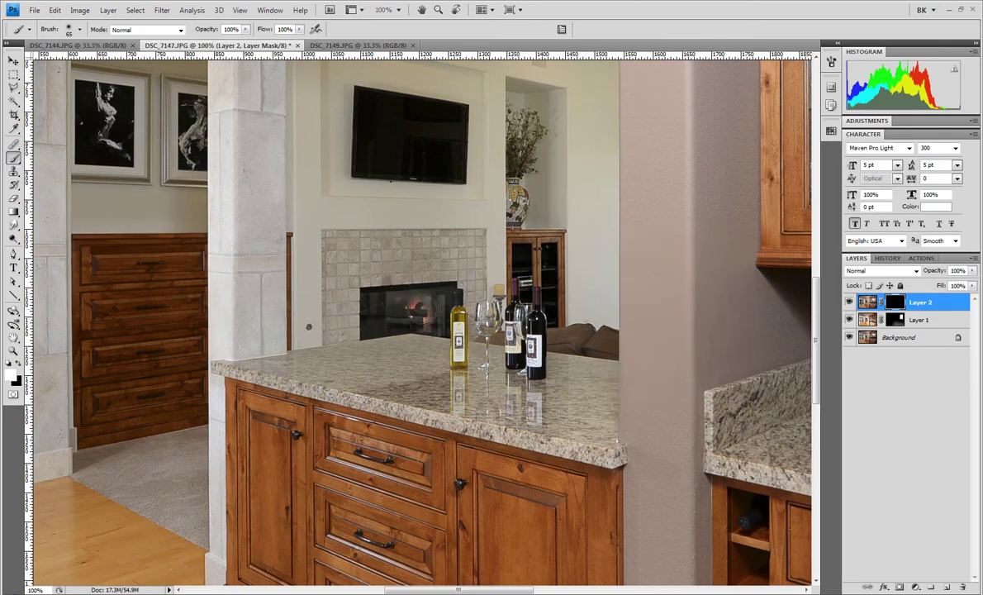
pyautogui.moveTo(420, 310)
pyautogui.mouseDown()
pyautogui.moveTo(415, 319)
pyautogui.moveTo(411, 307)
pyautogui.mouseUp()
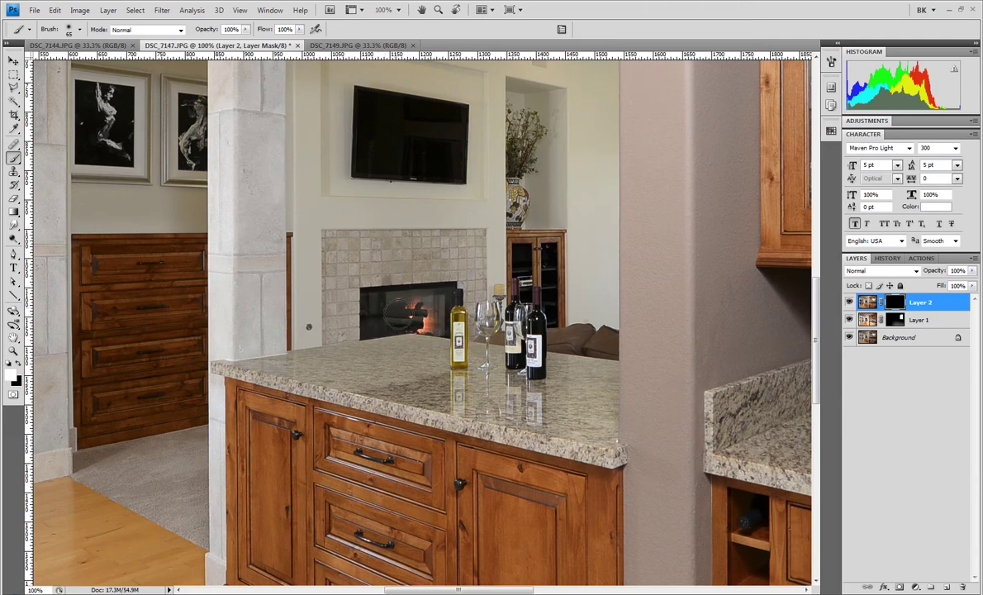
# Step: Target Layer 2's image and zoom the whole composite out to 33.3%
pyautogui.click(13, 62)
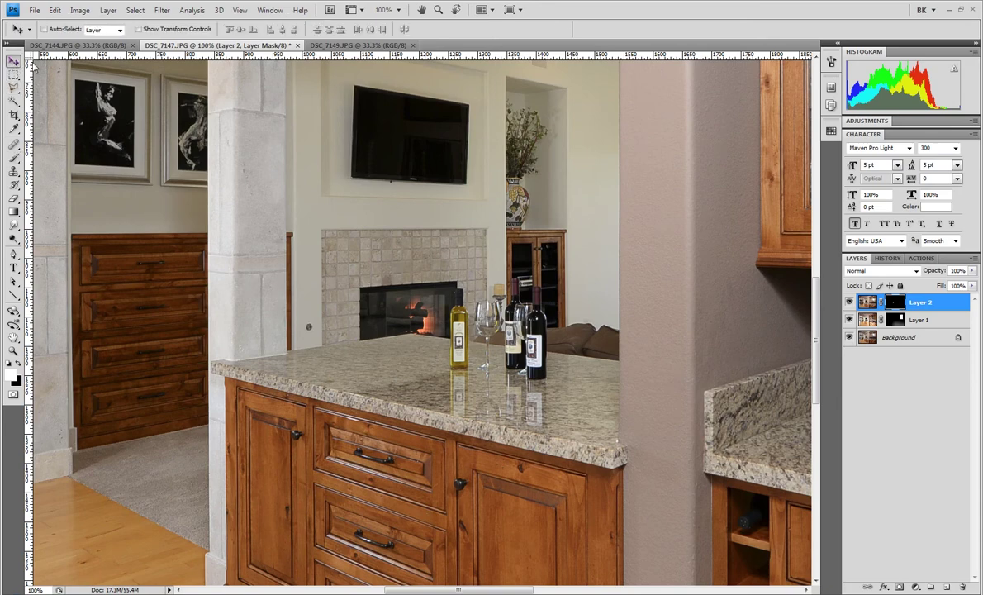
pyautogui.click(865, 302)
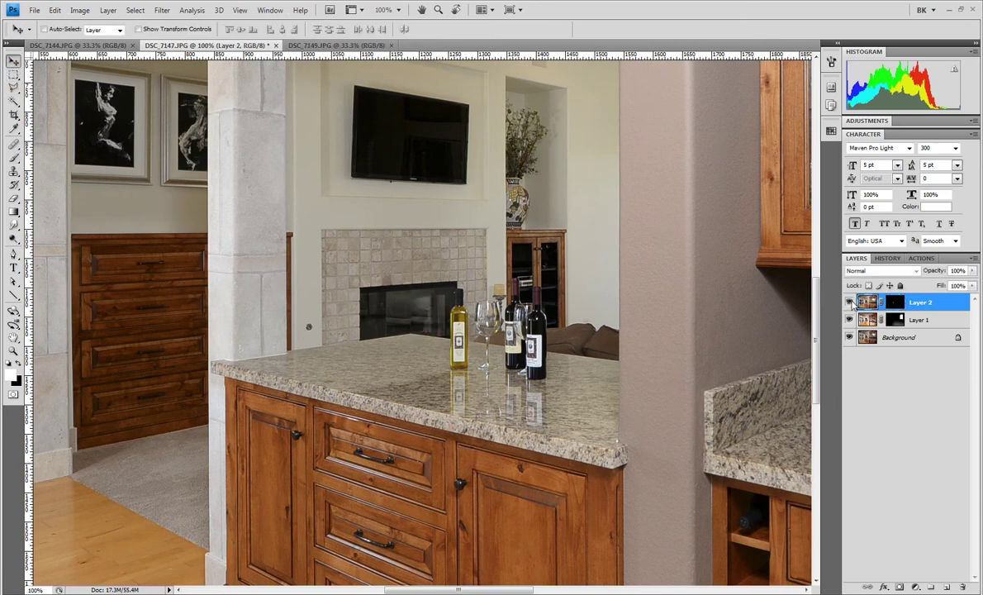
pyautogui.click(14, 350)
pyautogui.rightClick(364, 306)
pyautogui.click(379, 314)
pyautogui.rightClick(353, 287)
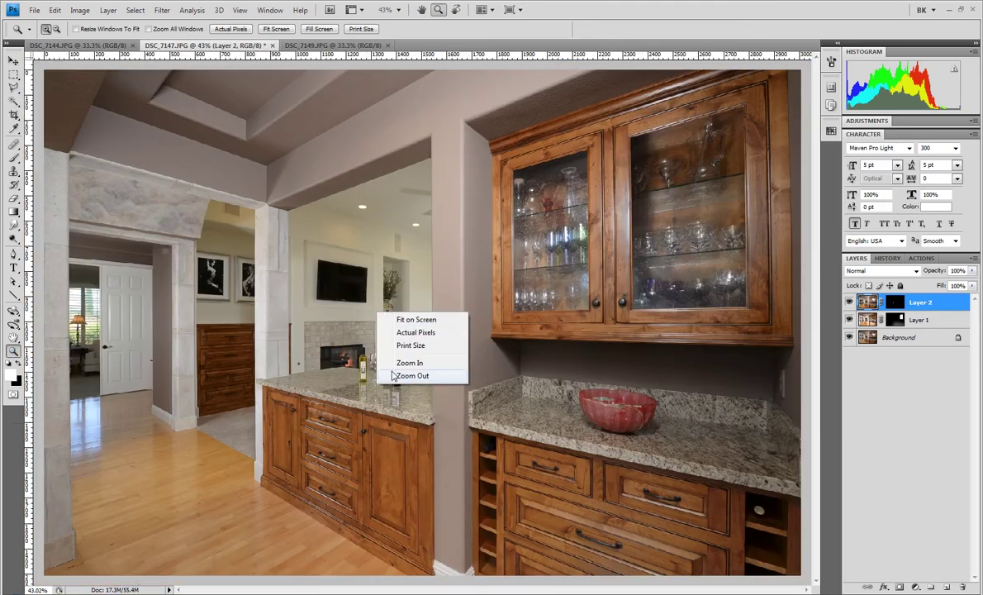
pyautogui.click(369, 351)
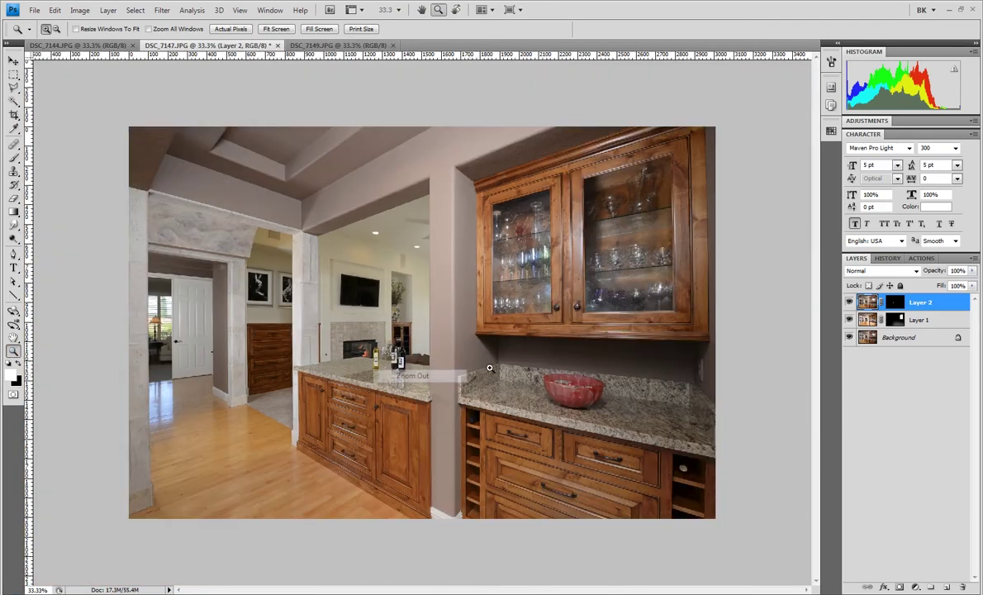
# Step: Alt-click the Background eye to view only the original, then restore all layers
pyautogui.press('alt')
pyautogui.keyDown('alt'); pyautogui.click(849, 337); pyautogui.keyUp('alt')
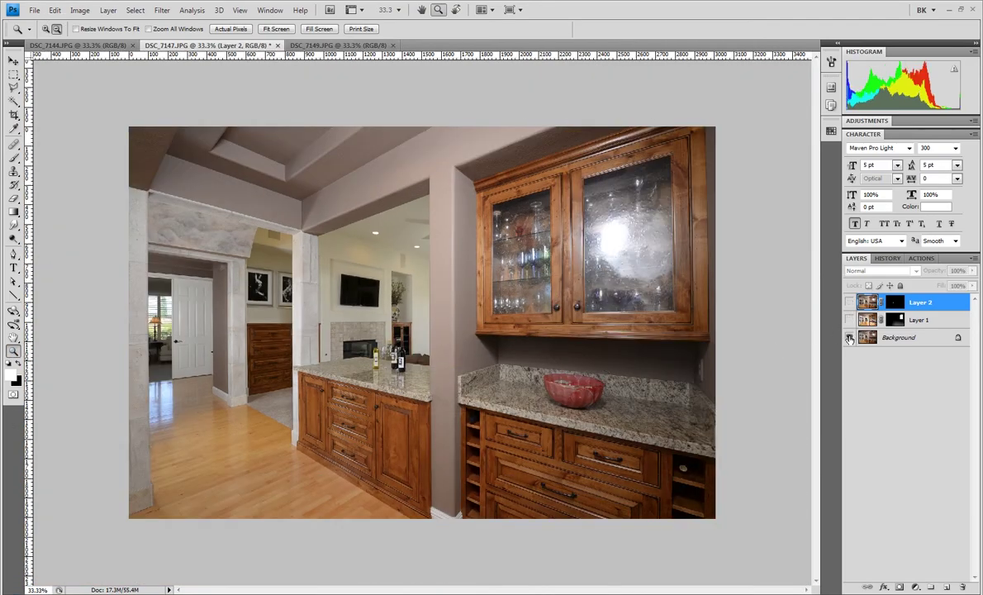
pyautogui.keyDown('alt'); pyautogui.click(848, 337); pyautogui.keyUp('alt')
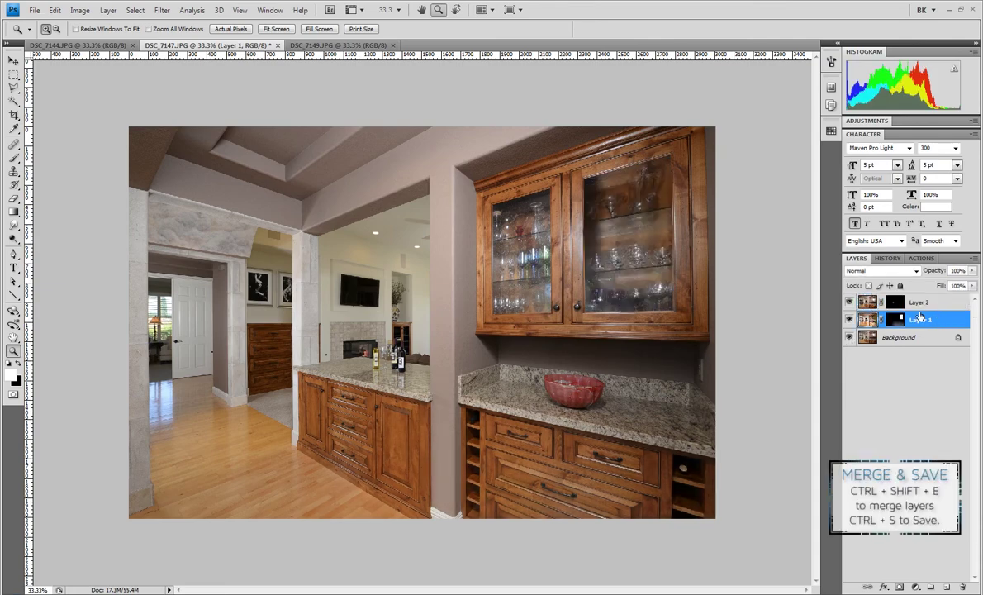
# Step: Flatten everything into one Background layer, save as a quality-12 JPEG, and close DSC_7144 and the remaining photos
pyautogui.hotkey('ctrl', 'shift', 'e')
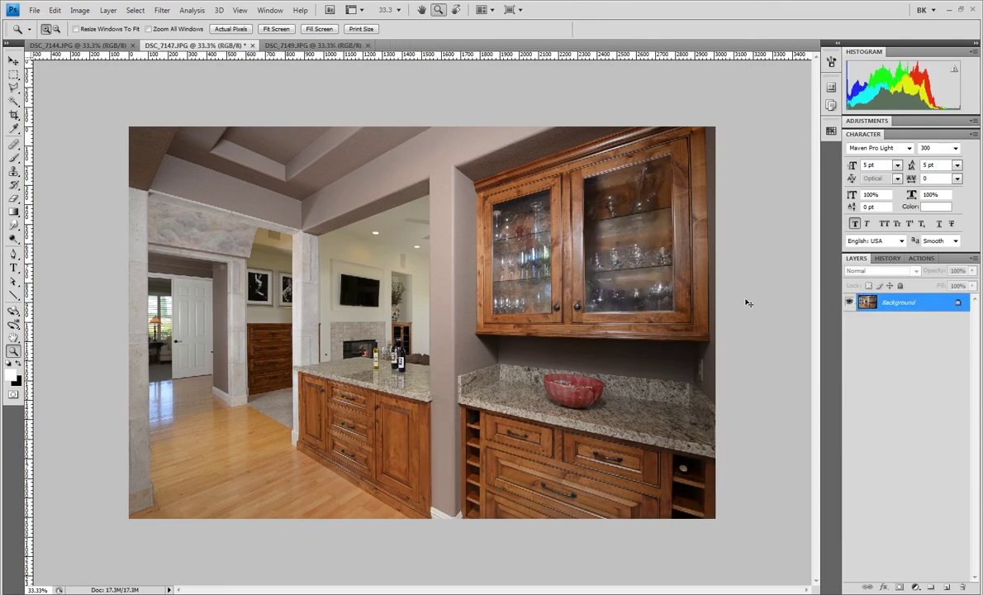
pyautogui.hotkey('ctrl', 's')
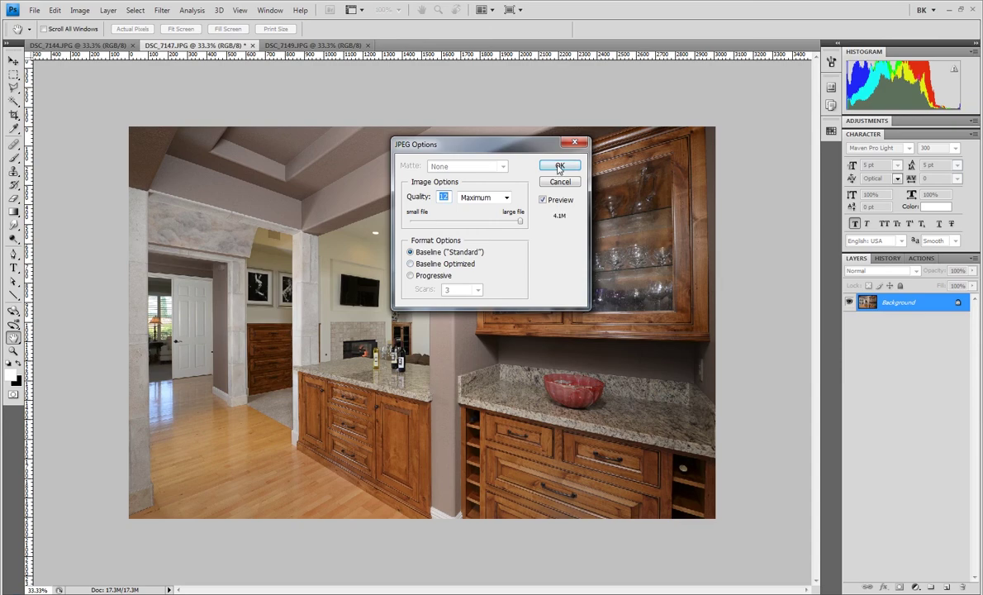
pyautogui.click(559, 168)
pyautogui.press('z')
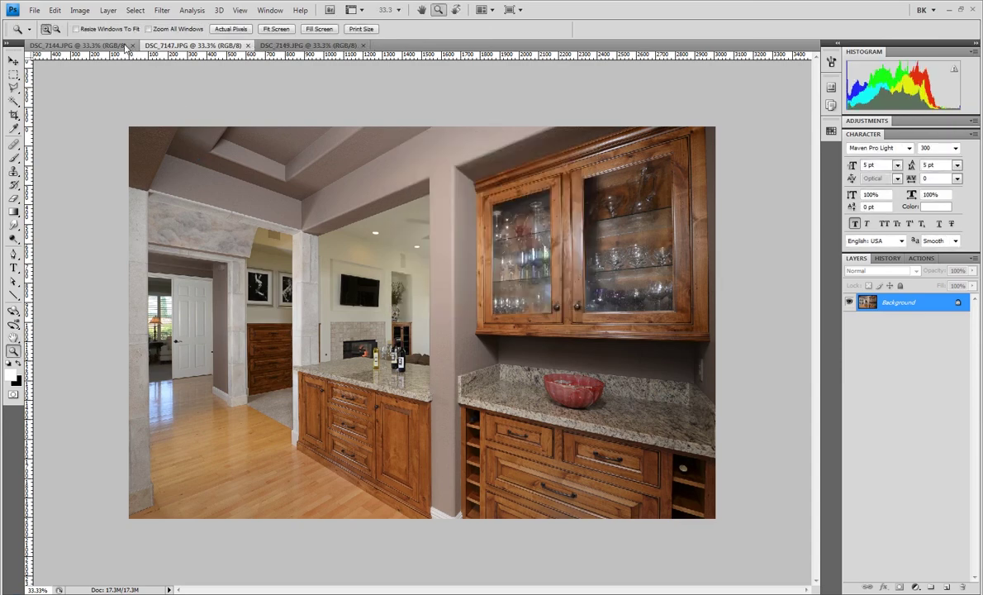
pyautogui.click(132, 44)
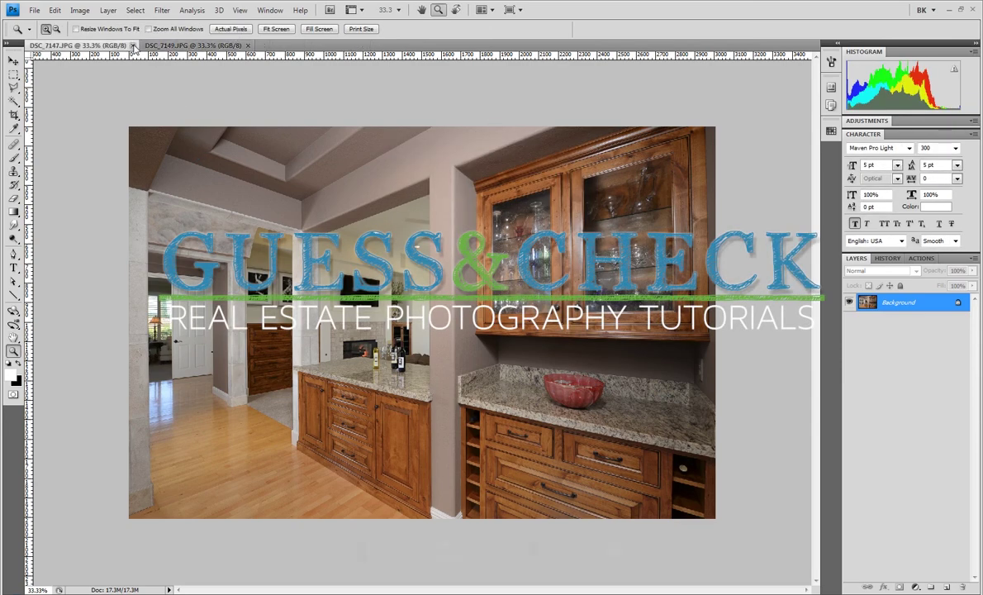
pyautogui.click(132, 44)
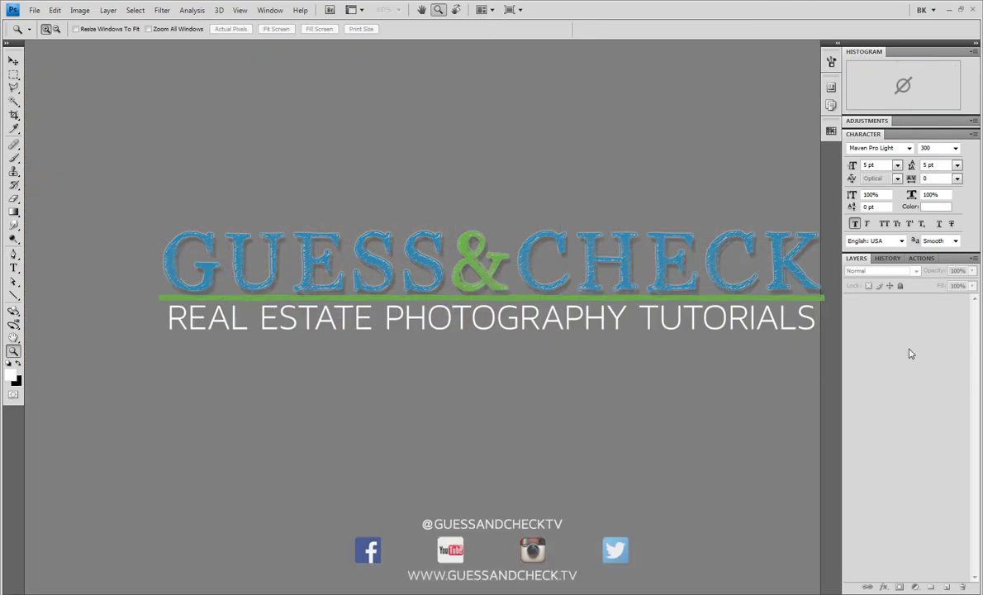